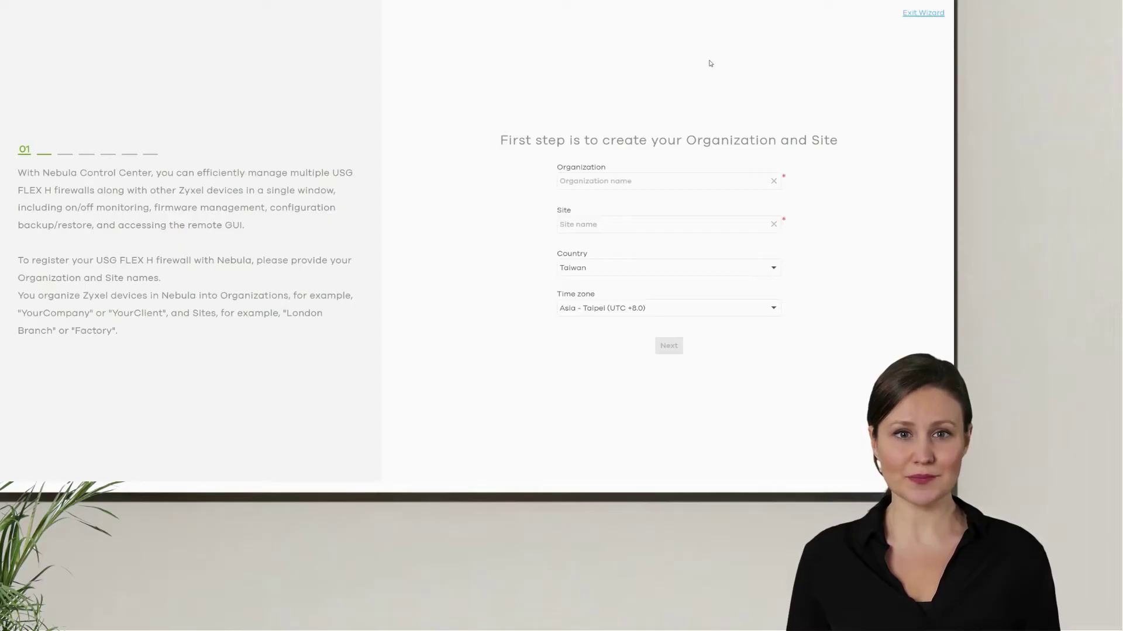
Step: Start entering the organization name on the wizard's first step
{"action": "left_click", "coordinate": [647, 180]}
Step: Create organization Techtalk2024 with site Techtalk2024-1, keeping the Taiwan time zone, and continue
{"action": "key", "text": "Caps_Lock"}
{"action": "type", "text": "Te"}
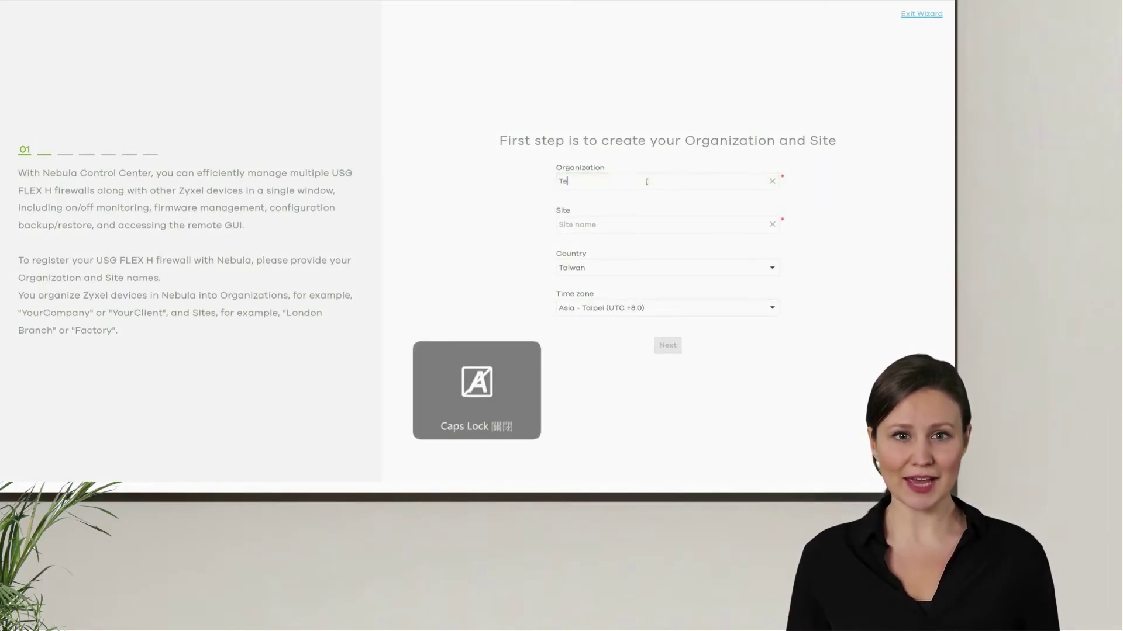
{"action": "key", "text": "Caps_Lock"}
{"action": "type", "text": "echtalk2024"}
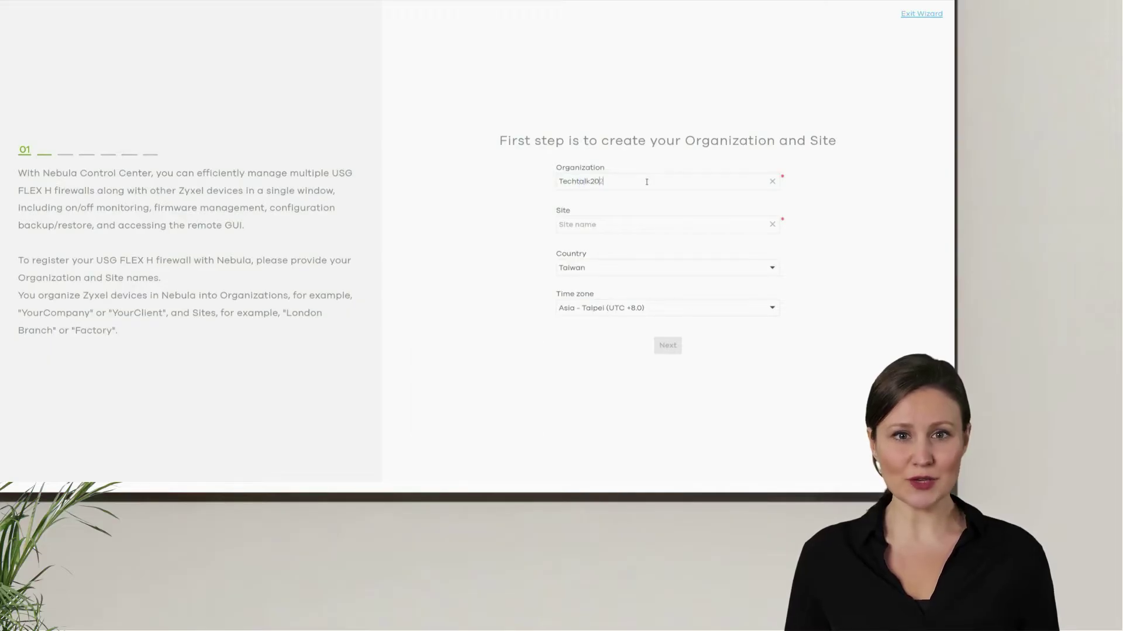
{"action": "left_click", "coordinate": [633, 227]}
{"action": "key", "text": "Caps_Lock"}
{"action": "type", "text": "T"}
{"action": "key", "text": "Caps_Lock"}
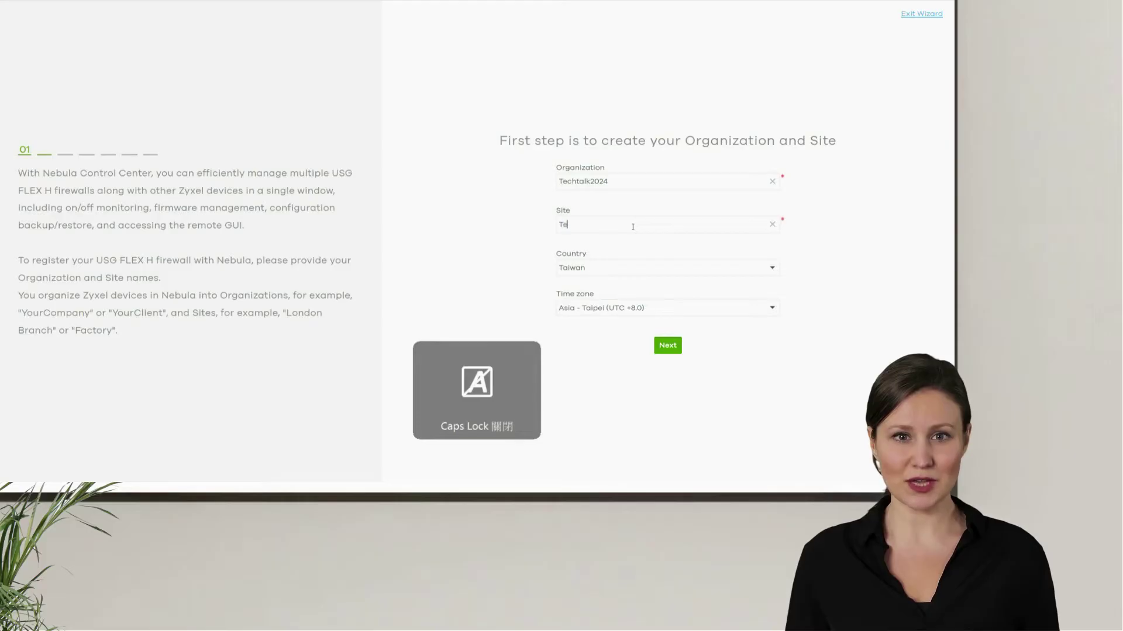
{"action": "type", "text": "echtalk20"}
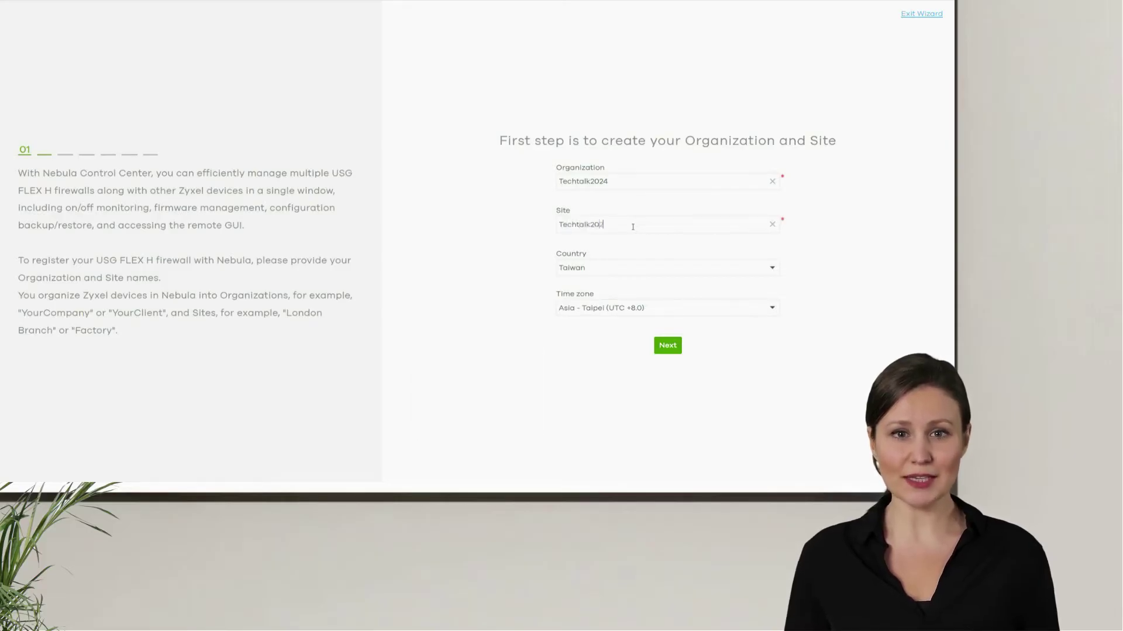
{"action": "type", "text": "24-1"}
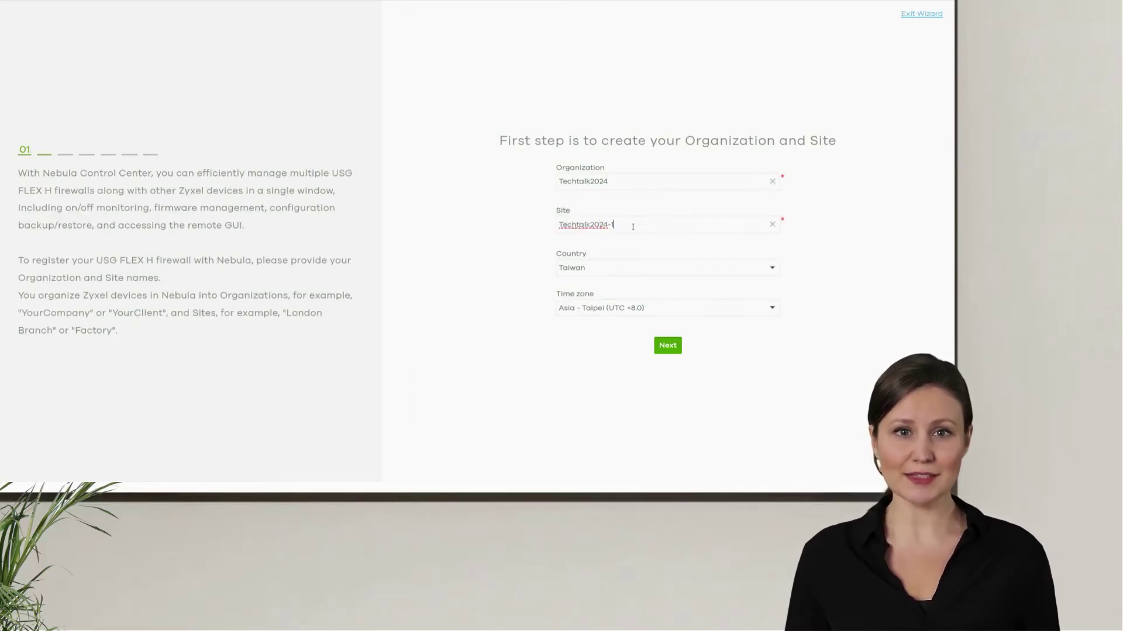
{"action": "left_click", "coordinate": [667, 345]}
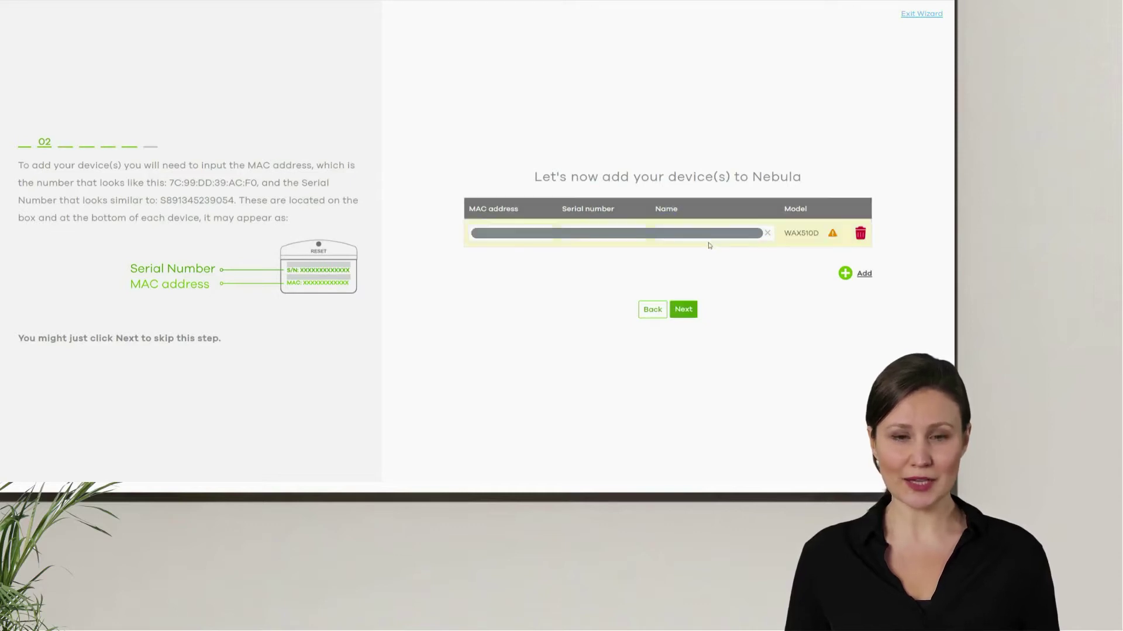
Step: Register the WAX510D access point and the USG FLEX 700 firewall, then continue
{"action": "key", "text": "Caps_Lock"}
{"action": "key", "text": "Caps_Lock"}
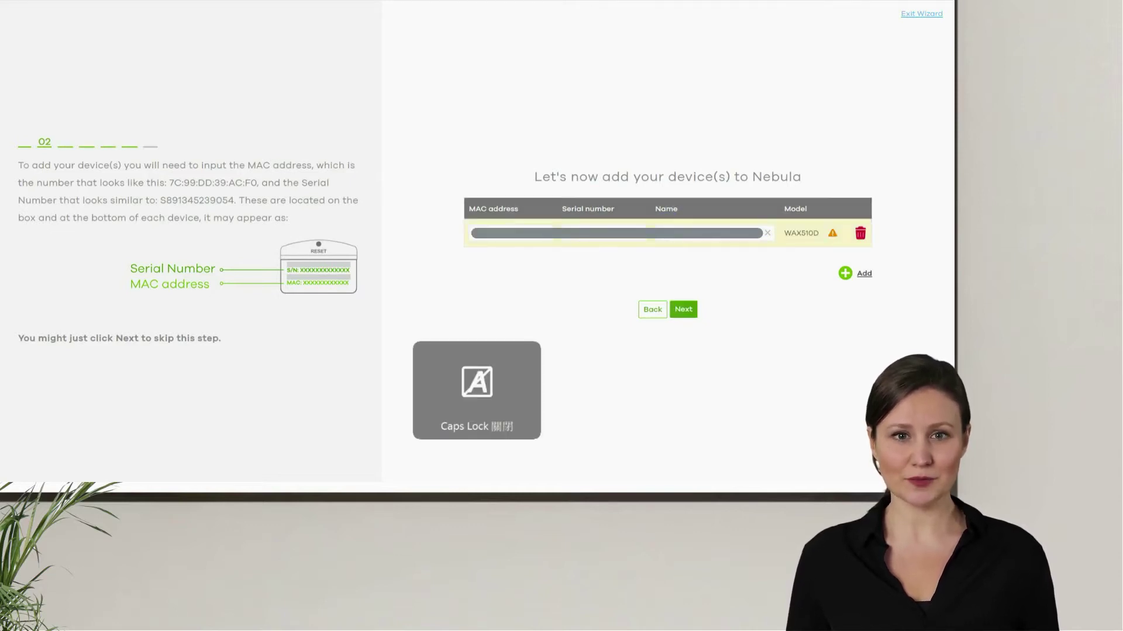
{"action": "left_click", "coordinate": [845, 275]}
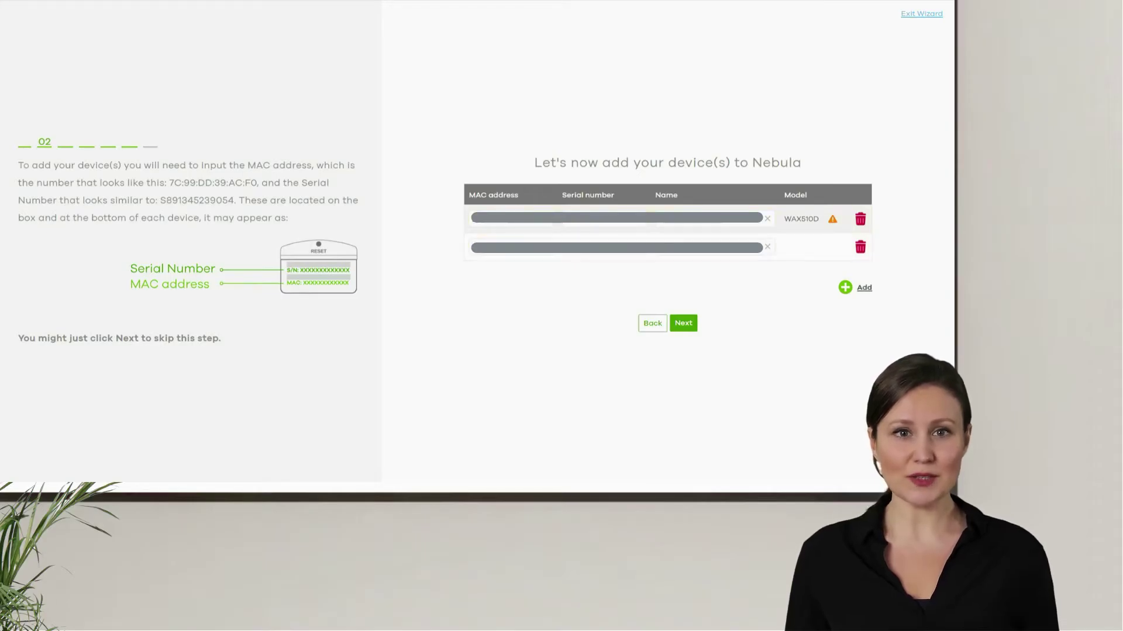
{"action": "left_click", "coordinate": [569, 292]}
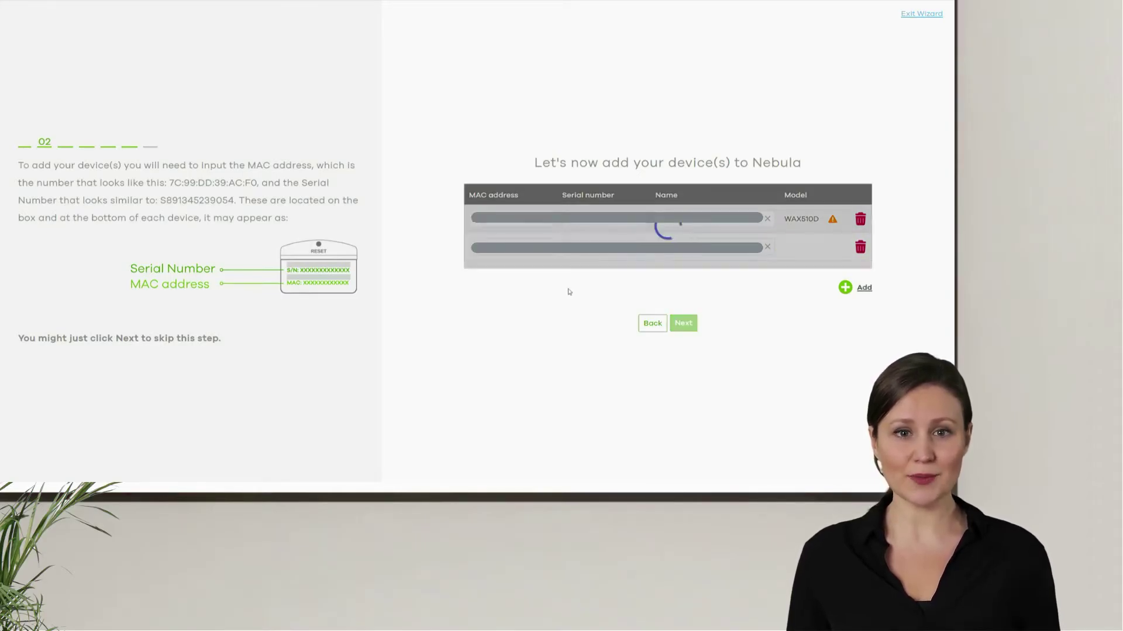
{"action": "key", "text": "Caps_Lock"}
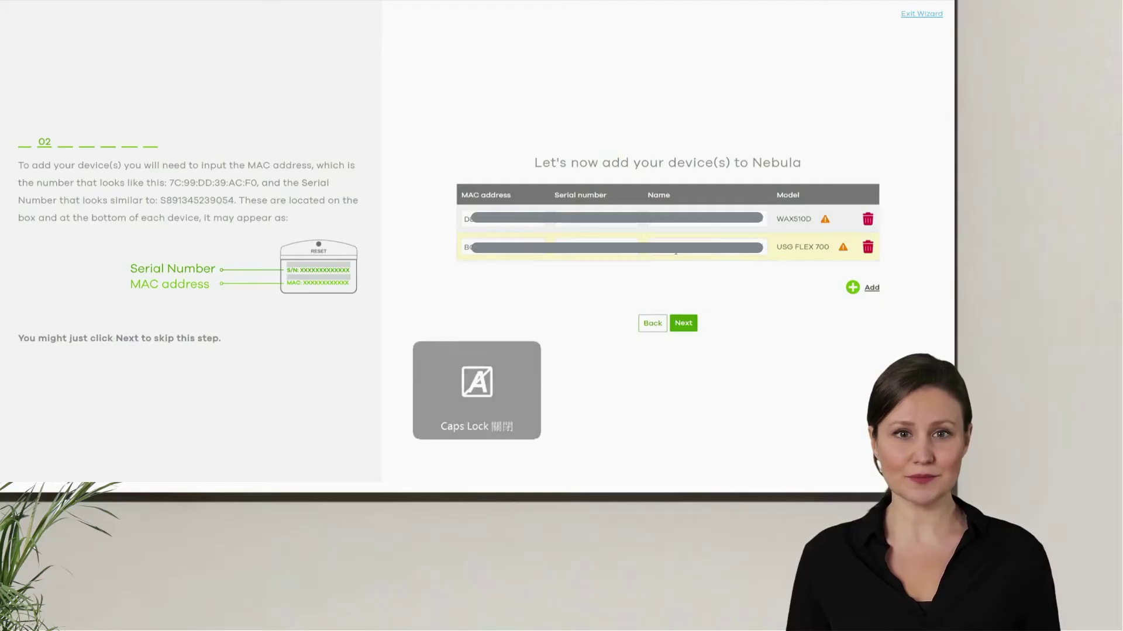
{"action": "left_click", "coordinate": [683, 323]}
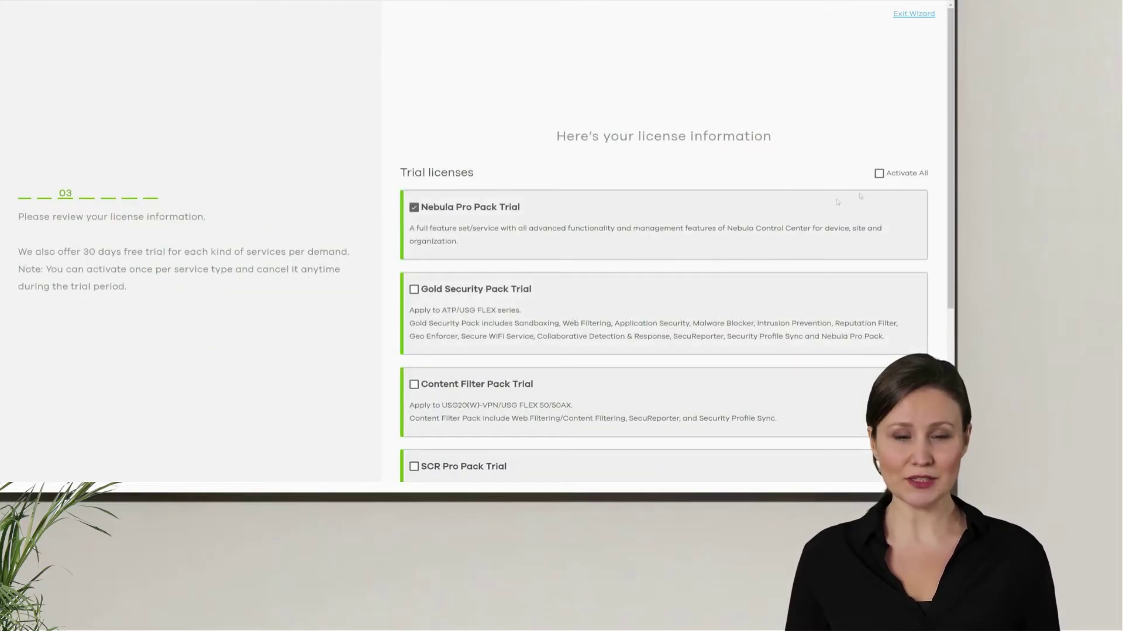
Step: Activate all trial licenses and move on to the firmware-upgrade step
{"action": "left_click", "coordinate": [880, 175]}
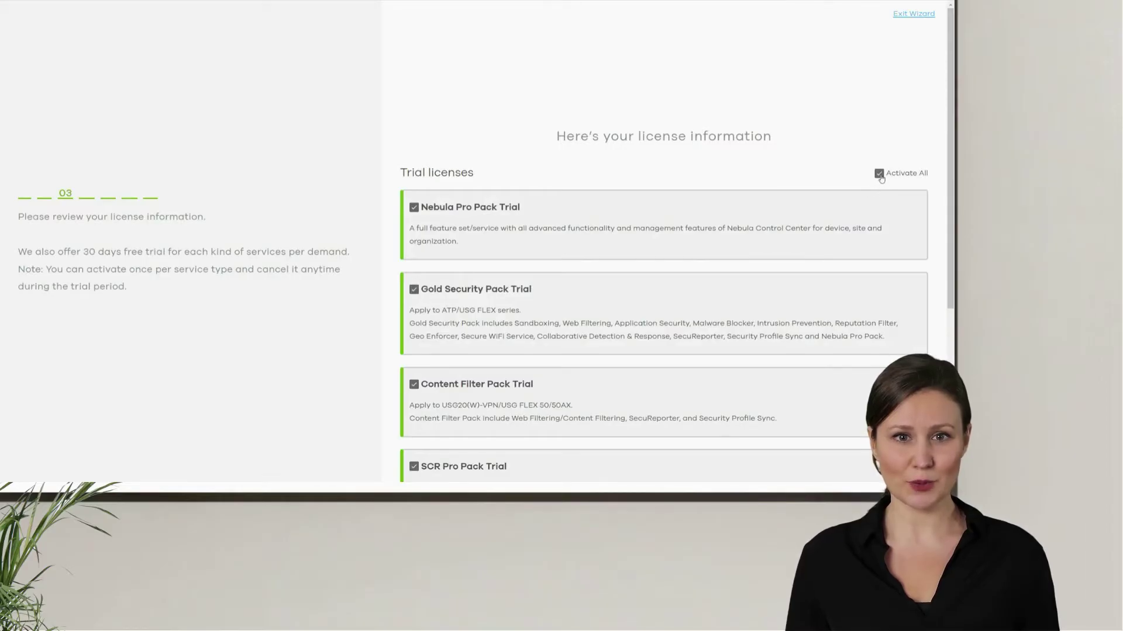
{"action": "scroll", "coordinate": [814, 182], "scroll_direction": "down", "scroll_amount": 5}
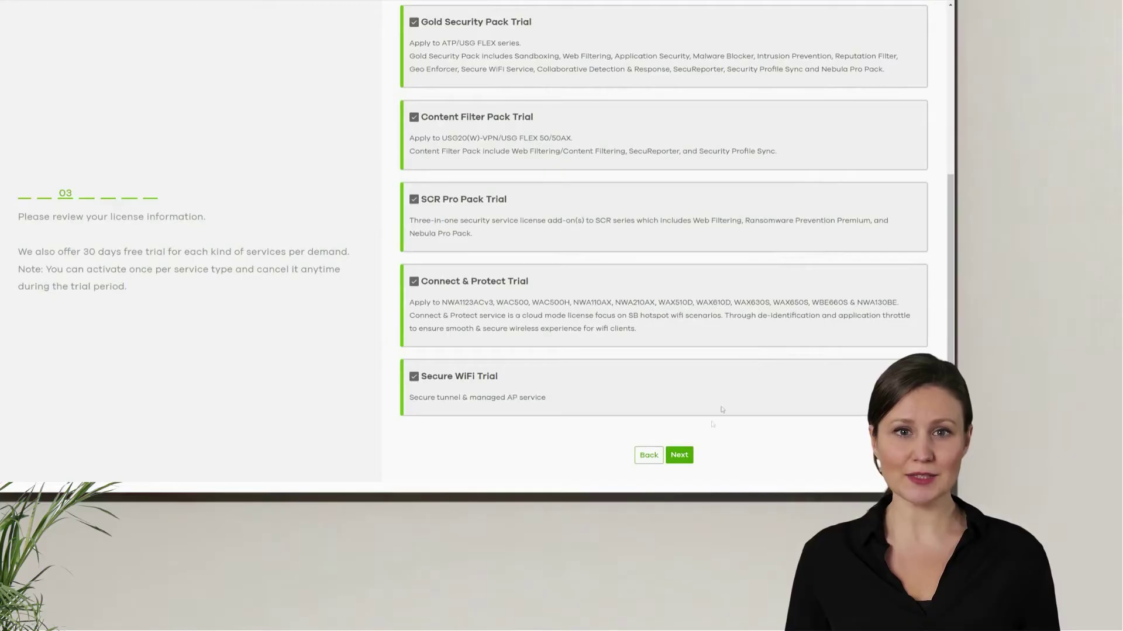
{"action": "left_click", "coordinate": [683, 456]}
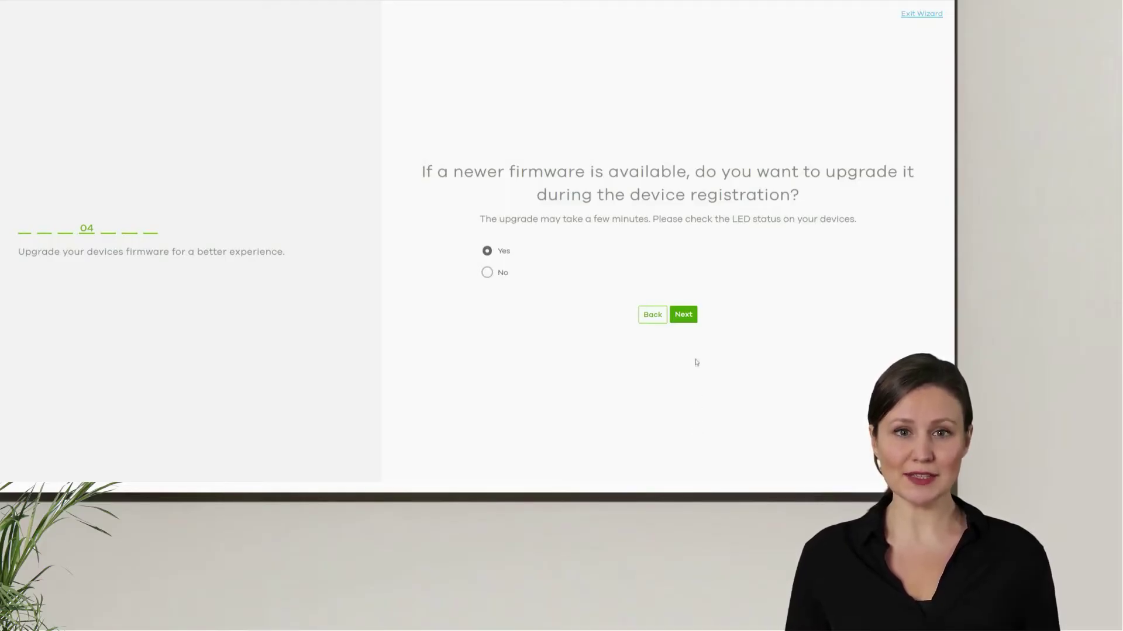
Step: Keep firmware upgrades on, name the WiFi 'Internal SSID', and give it a pre-shared key
{"action": "left_click", "coordinate": [685, 316]}
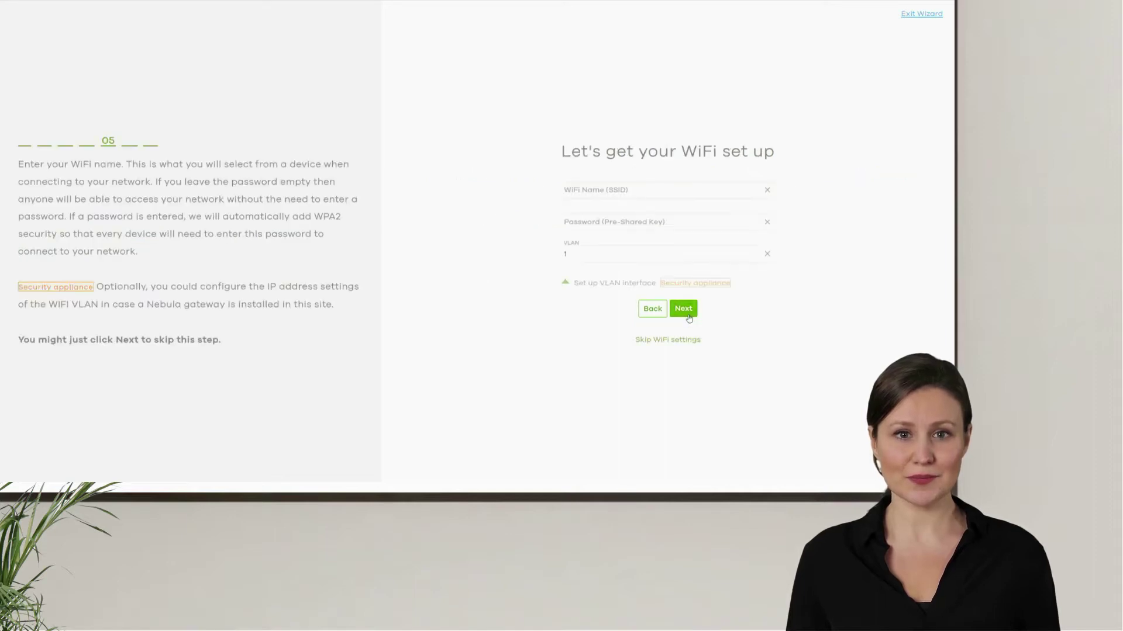
{"action": "left_click", "coordinate": [718, 189]}
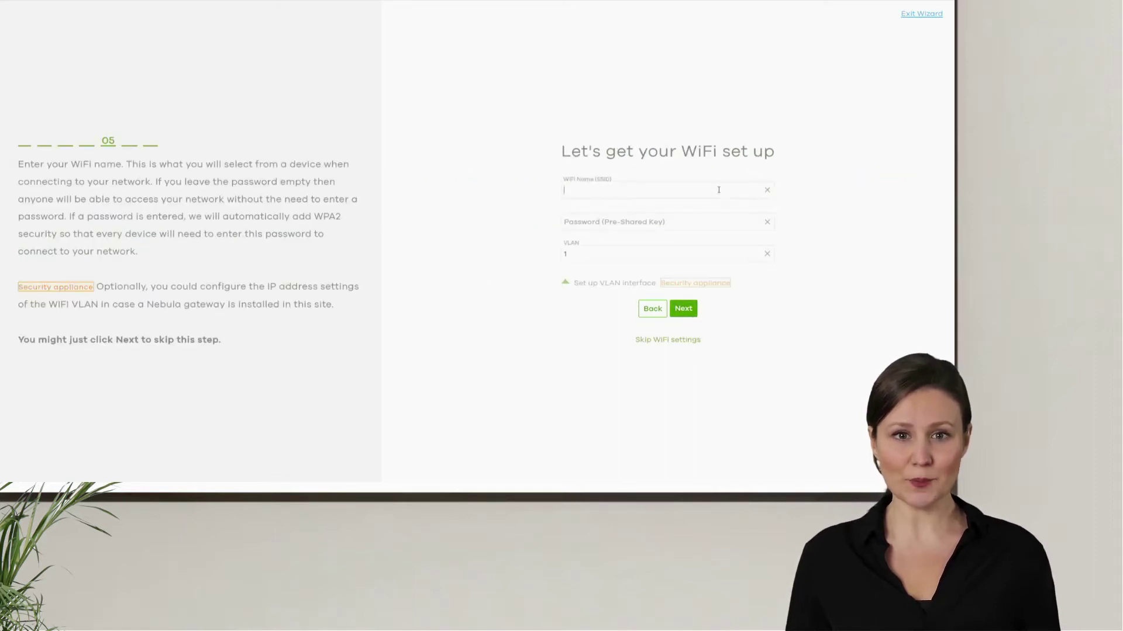
{"action": "key", "text": "Caps_Lock"}
{"action": "key", "text": "Caps_Lock"}
{"action": "type", "text": "Internal"}
{"action": "key", "text": "Caps_Lock"}
{"action": "type", "text": "SSID"}
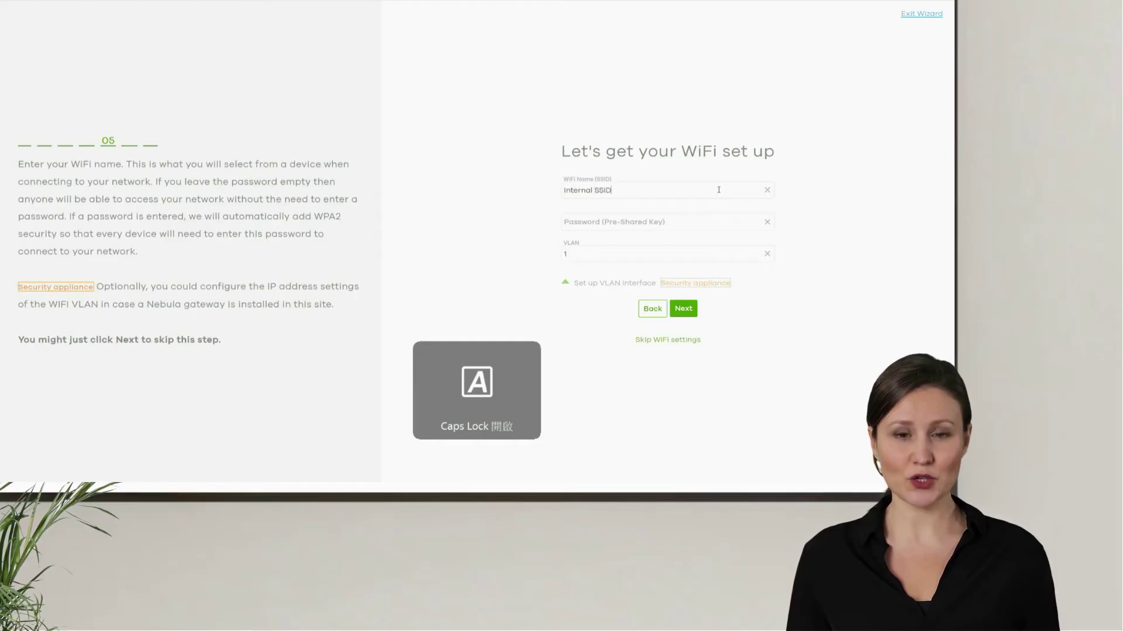
{"action": "left_click", "coordinate": [705, 219]}
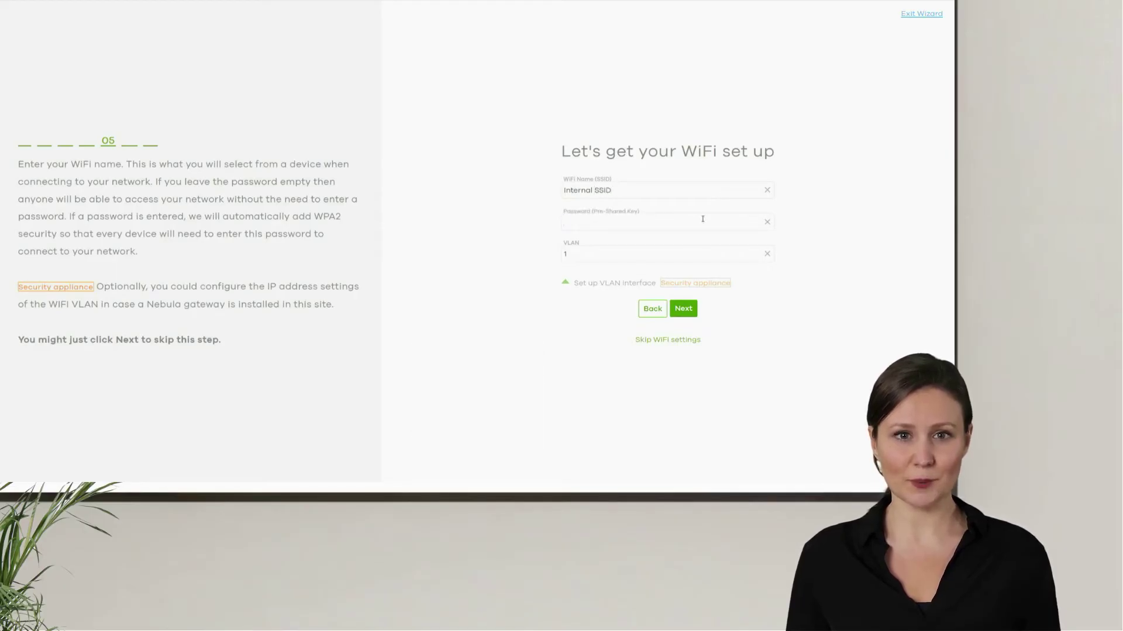
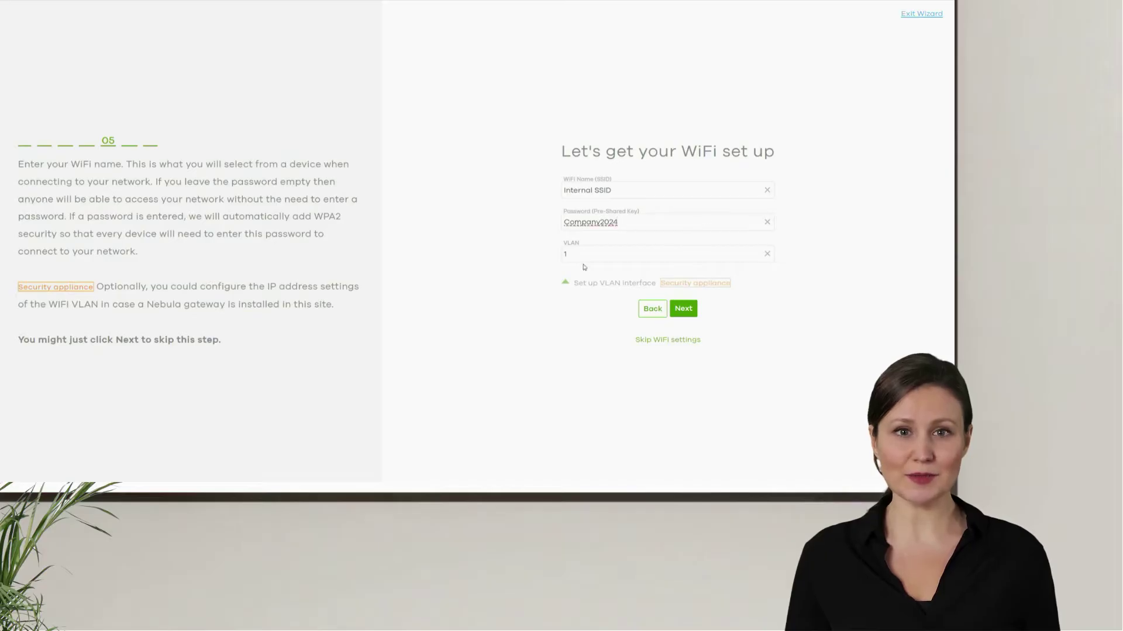
{"action": "left_click", "coordinate": [683, 308]}
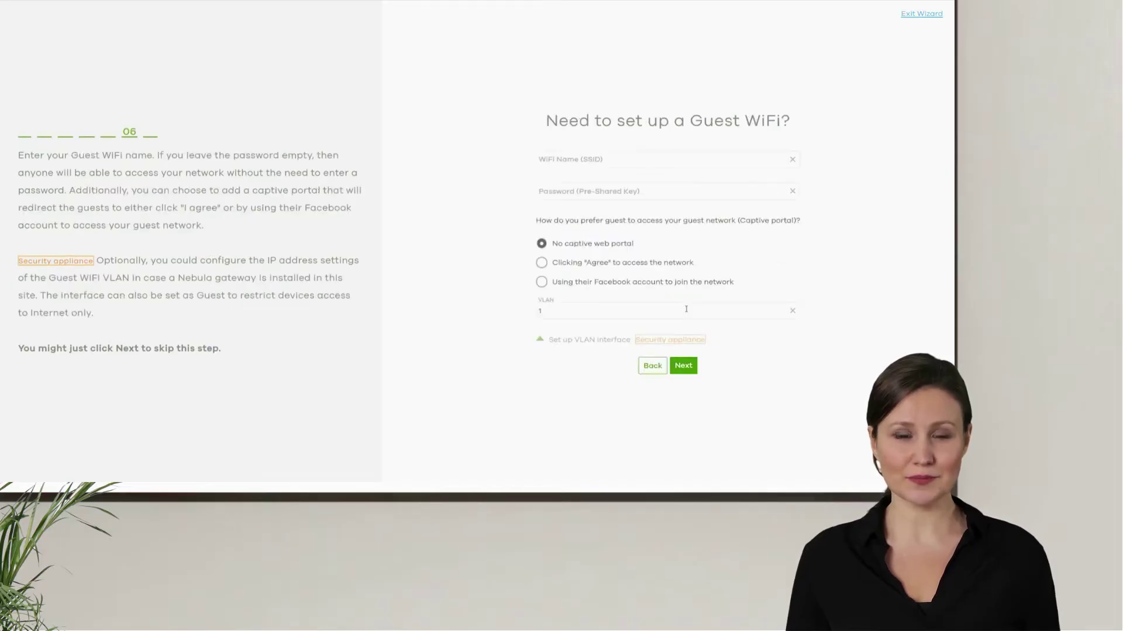
Step: Name the guest WiFi GuestNetwork and give it a pre-shared key
{"action": "left_click", "coordinate": [643, 161]}
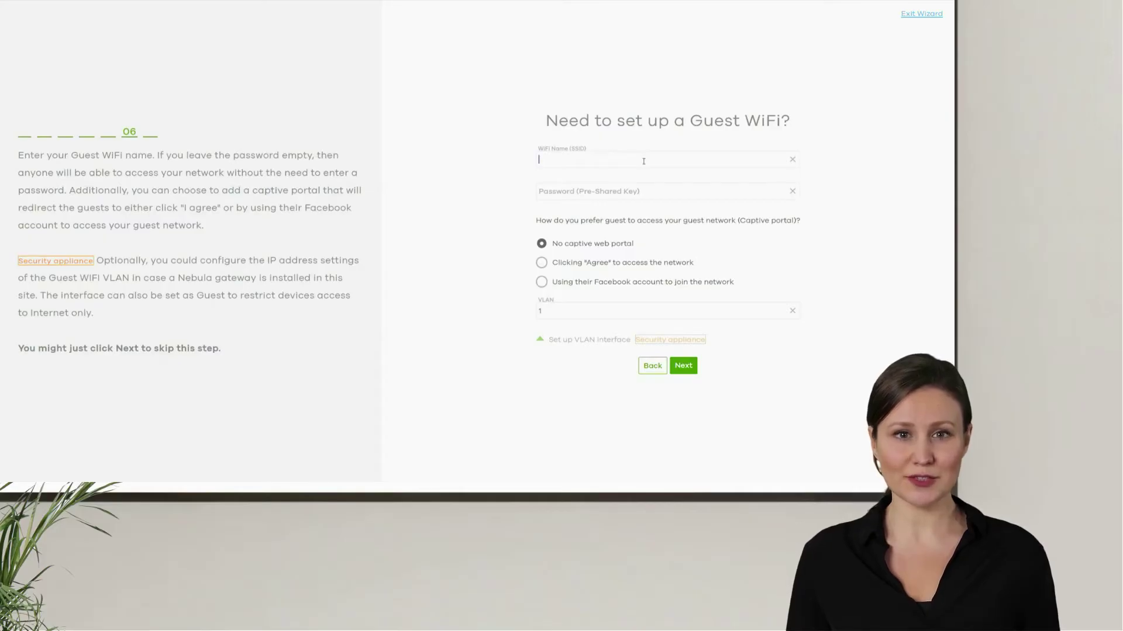
{"action": "key", "text": "Caps_Lock"}
{"action": "type", "text": "G"}
{"action": "key", "text": "Caps_Lock"}
{"action": "type", "text": "uest"}
{"action": "key", "text": "Caps_Lock"}
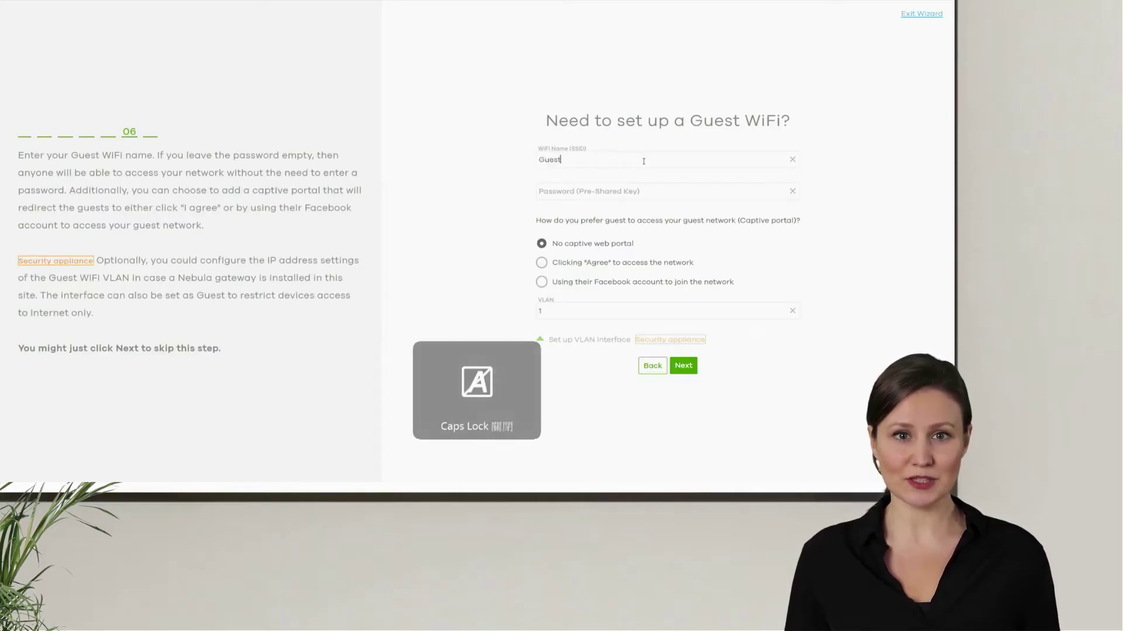
{"action": "type", "text": "N"}
{"action": "key", "text": "Caps_Lock"}
{"action": "type", "text": "etwork"}
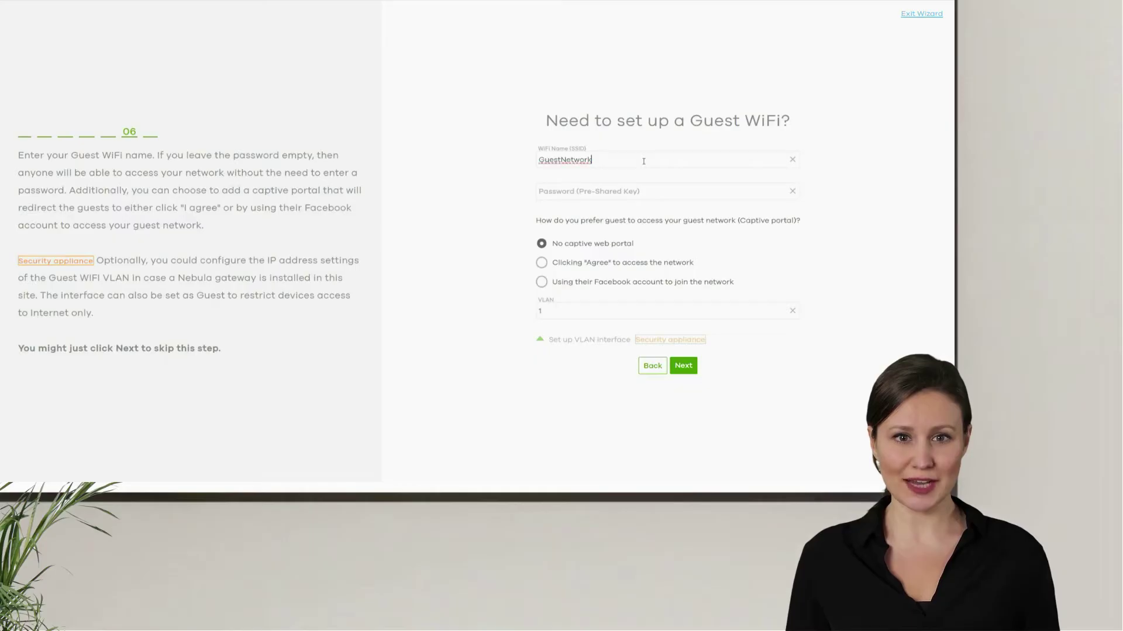
{"action": "left_click", "coordinate": [645, 191]}
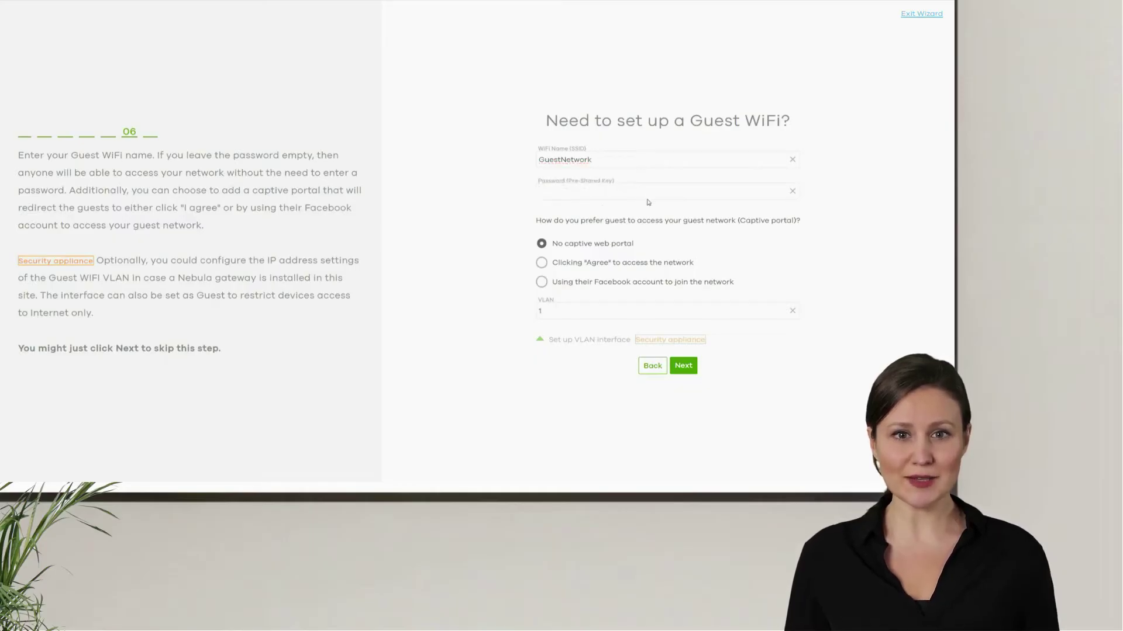
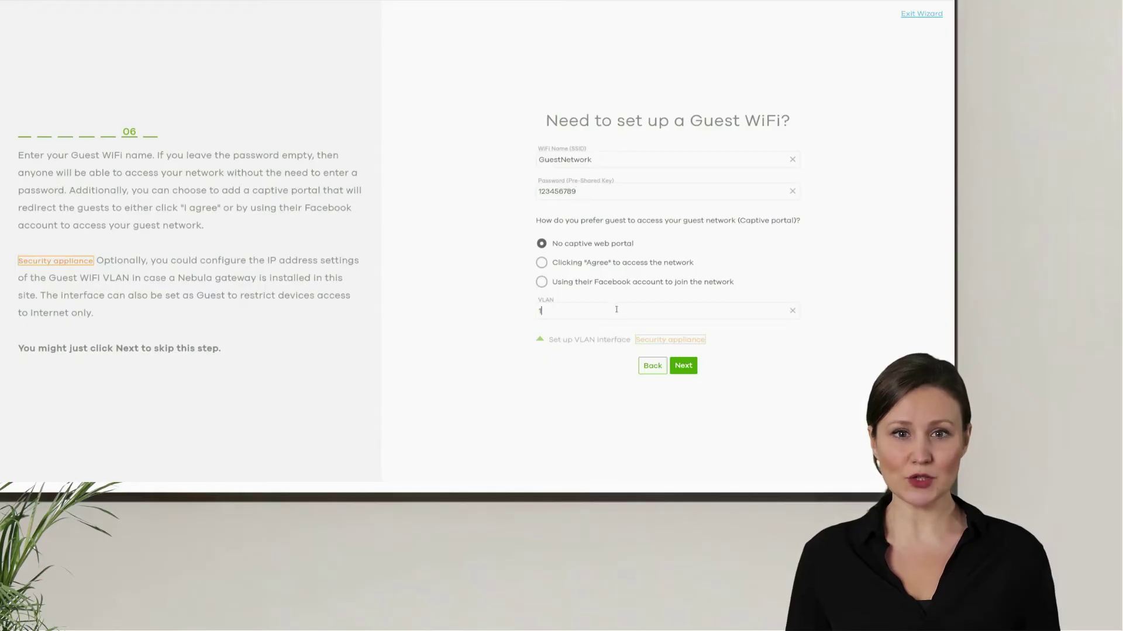
Step: Set the guest VLAN to 10 and give the guest interface IP 192.168.10.1
{"action": "type", "text": "0"}
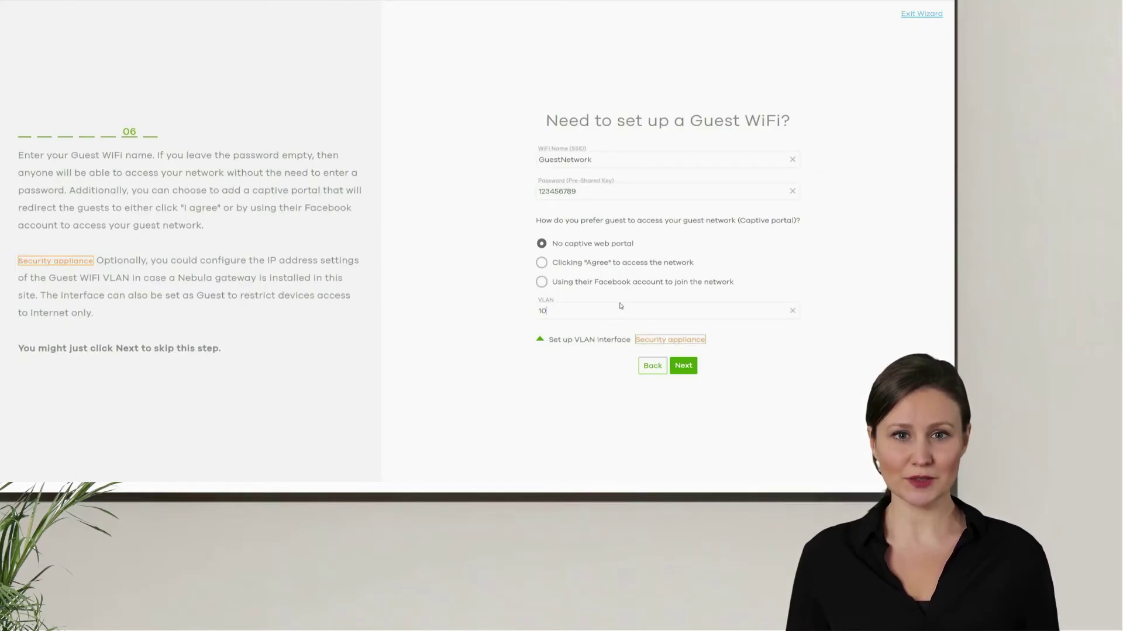
{"action": "left_click", "coordinate": [654, 341]}
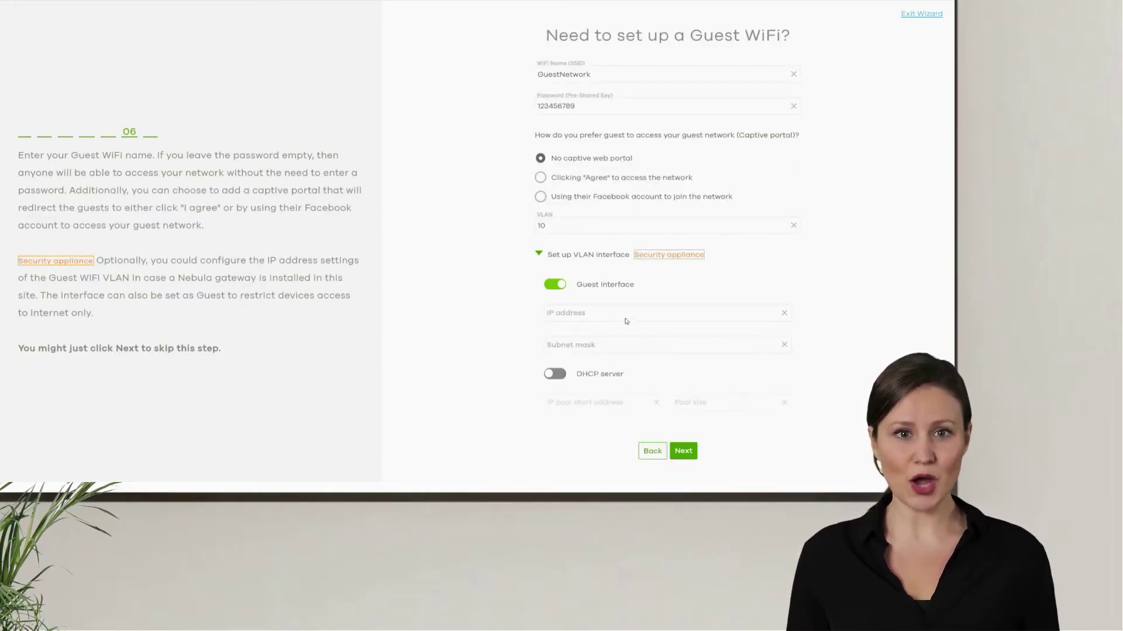
{"action": "left_click", "coordinate": [624, 314]}
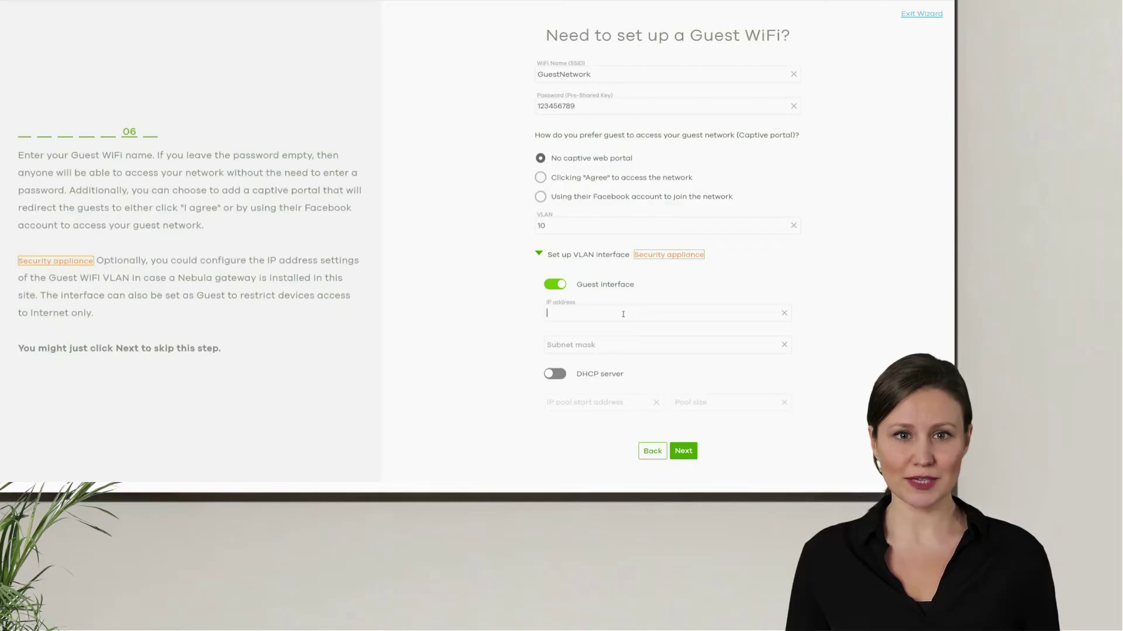
{"action": "type", "text": "192"}
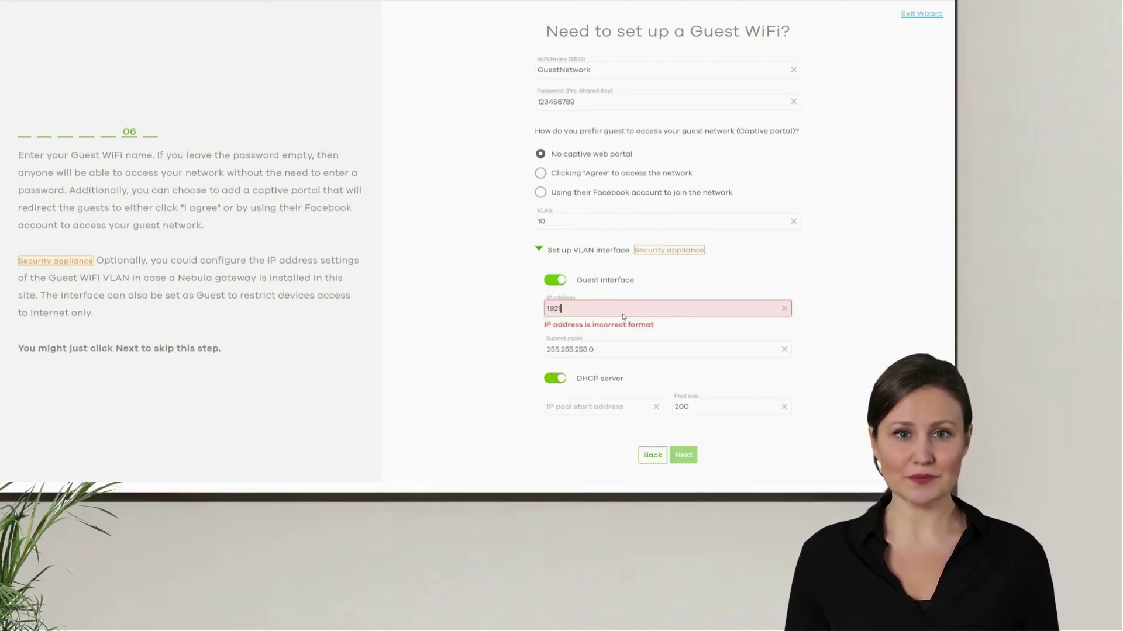
{"action": "type", "text": ".168"}
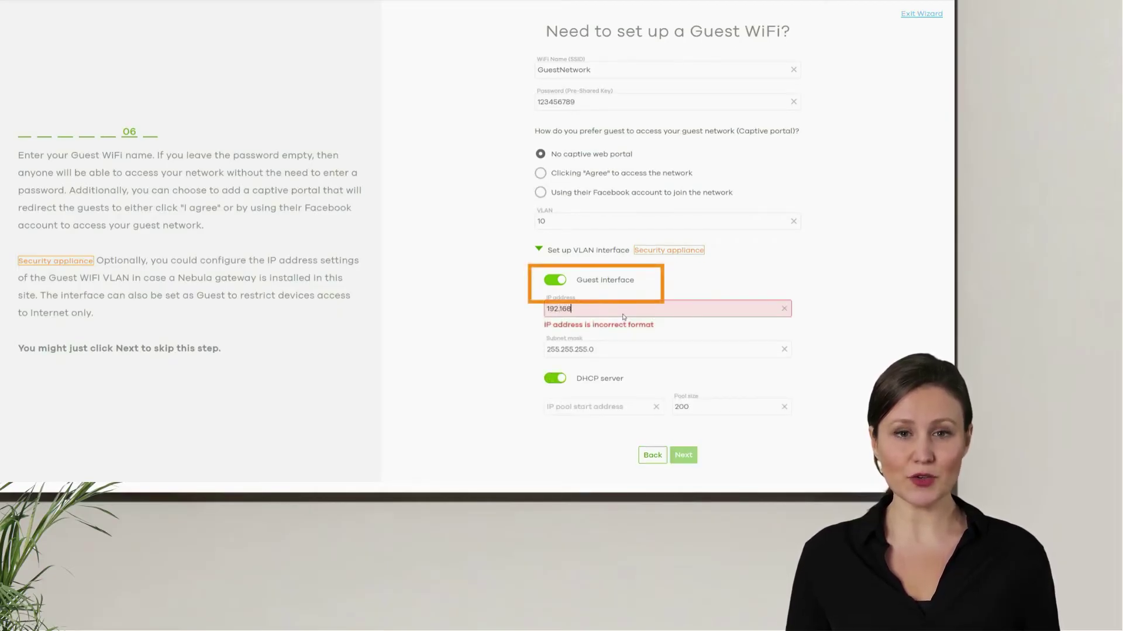
{"action": "type", "text": ".10"}
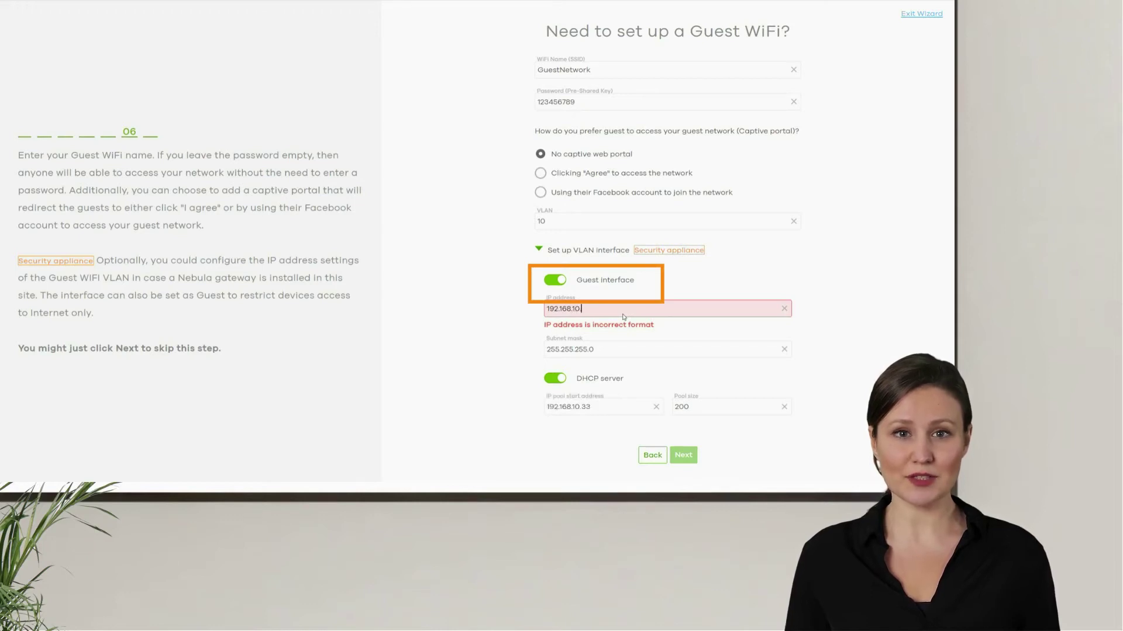
{"action": "type", "text": ".1"}
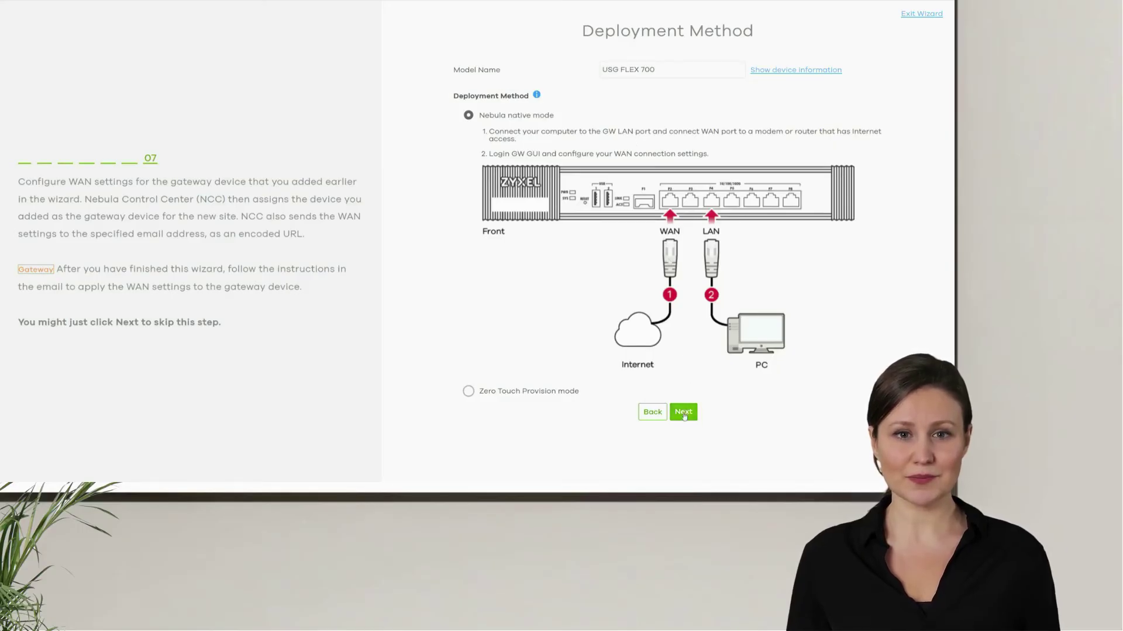
Step: Keep Nebula native deployment mode and continue to the summary
{"action": "left_click", "coordinate": [683, 413]}
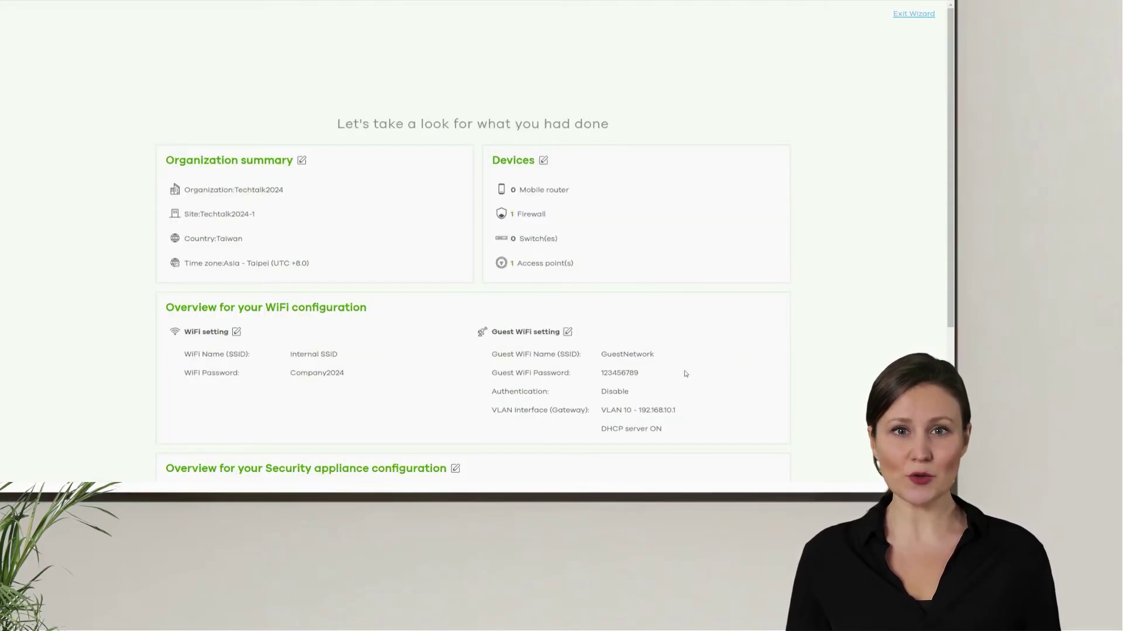
Step: Scroll down the setup summary to reach the Go to Nebula Dashboard link
{"action": "scroll", "coordinate": [685, 374], "scroll_direction": "down", "scroll_amount": 3}
{"action": "scroll", "coordinate": [685, 374], "scroll_direction": "down", "scroll_amount": 1}
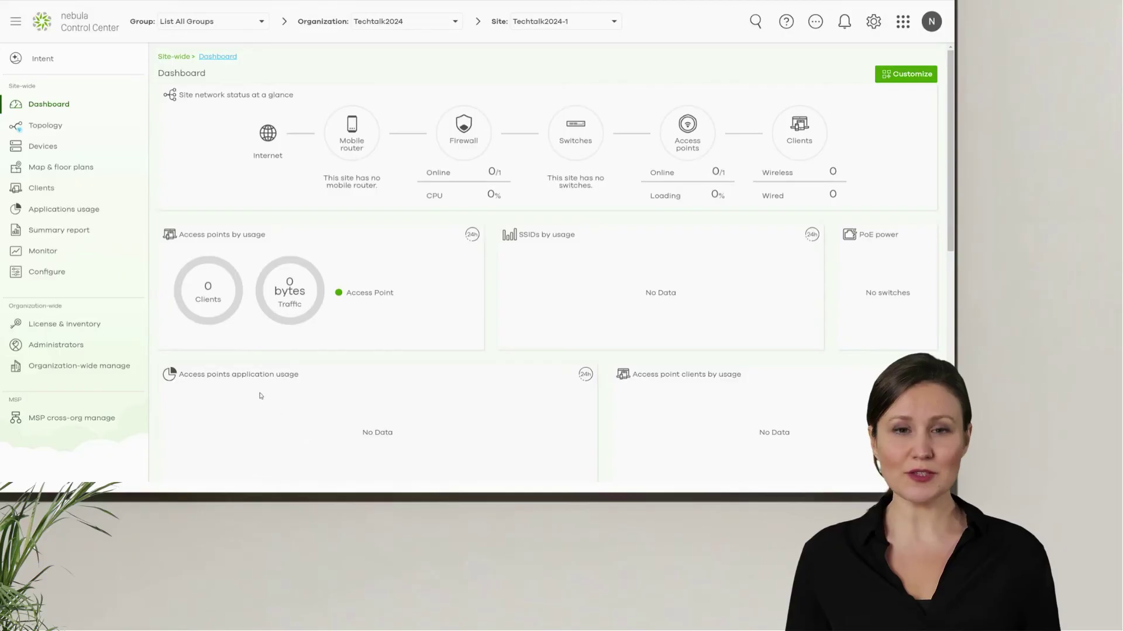
Step: Set GuestNetwork's sign-in method to Voucher in SSID advanced settings, save, and open Vouchers
{"action": "left_click", "coordinate": [225, 117]}
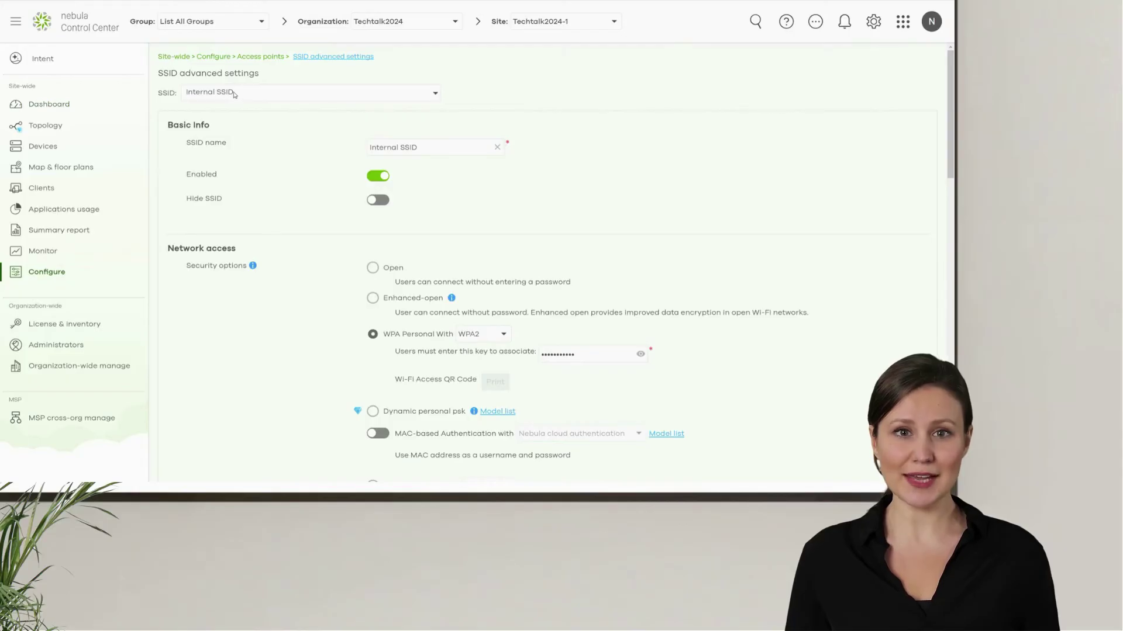
{"action": "left_click", "coordinate": [234, 94]}
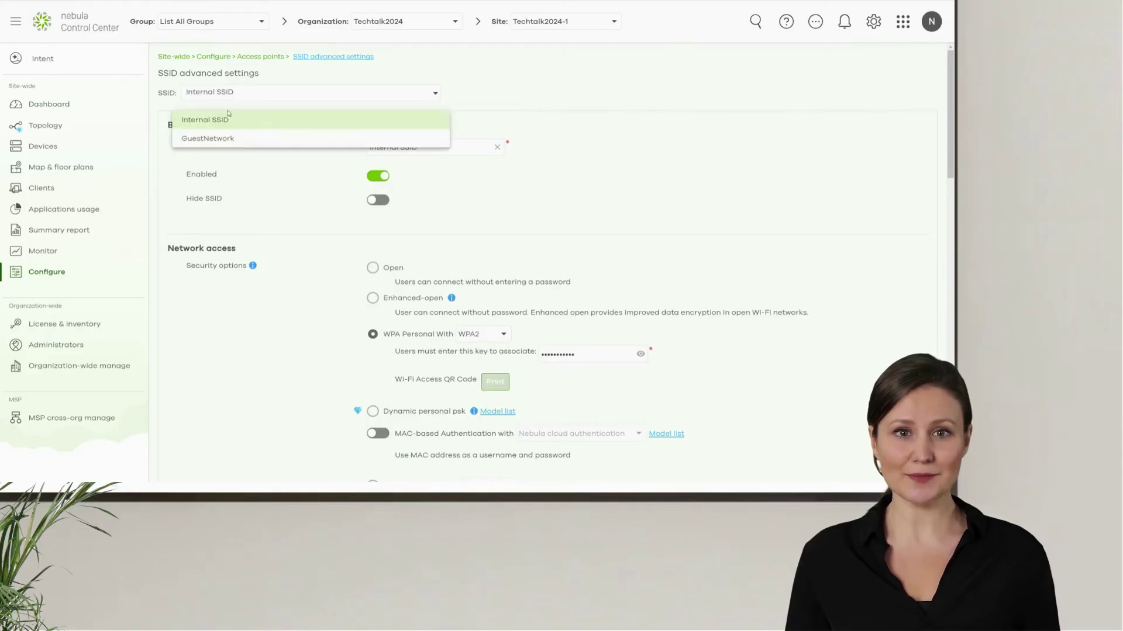
{"action": "left_click", "coordinate": [228, 139]}
{"action": "scroll", "coordinate": [248, 139], "scroll_direction": "down", "scroll_amount": 6}
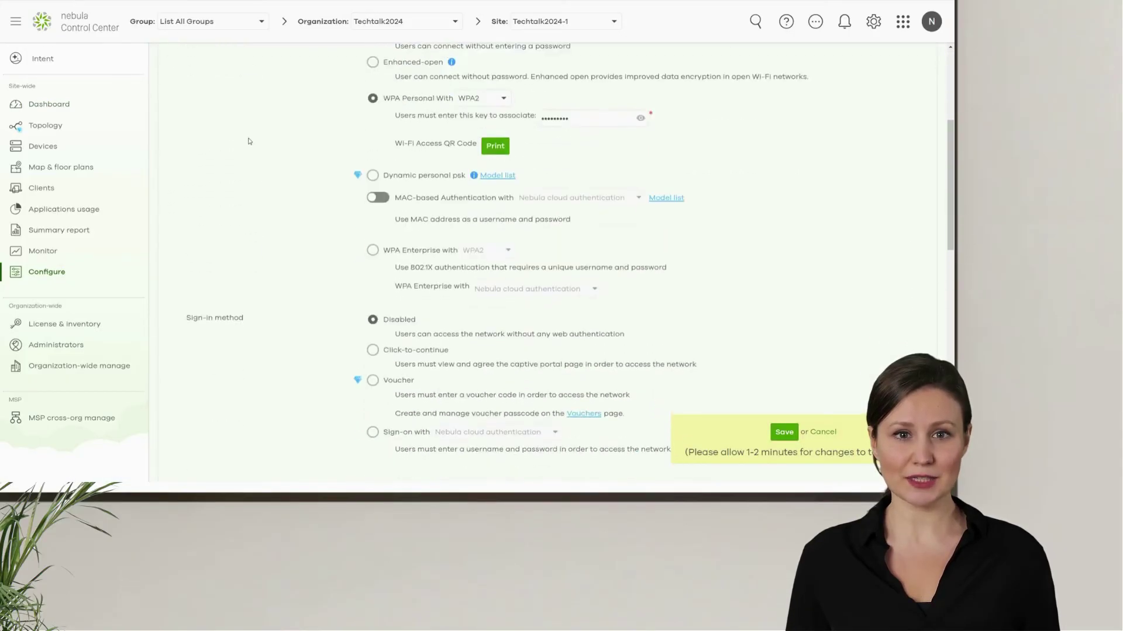
{"action": "left_click", "coordinate": [373, 290]}
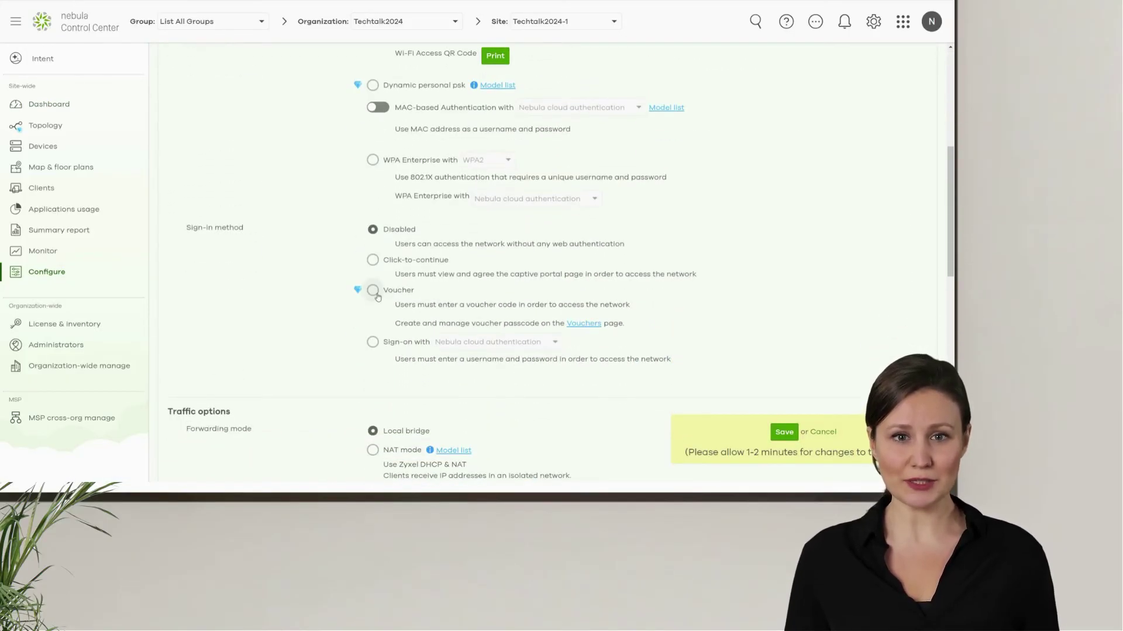
{"action": "left_click", "coordinate": [783, 432]}
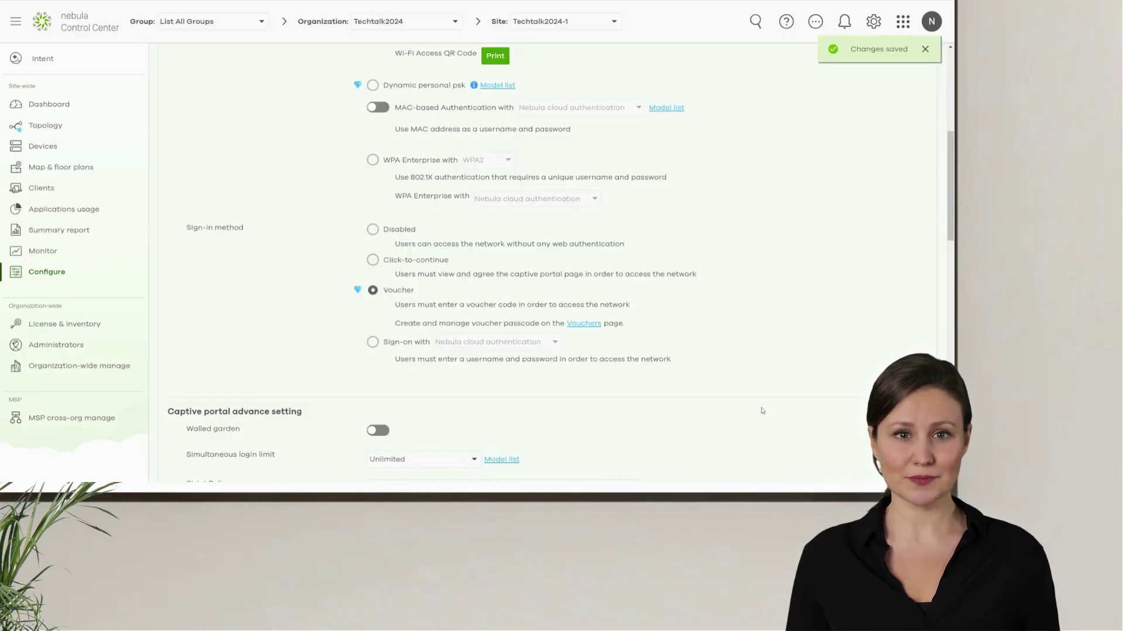
{"action": "left_click", "coordinate": [585, 324]}
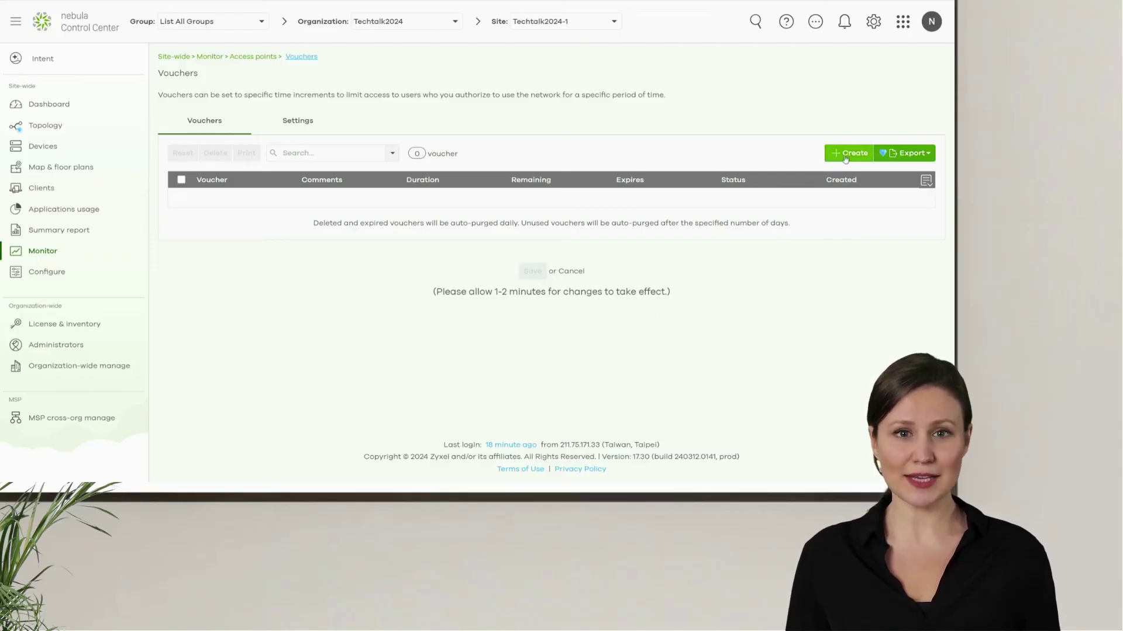
Step: Fill in 10 vouchers commented 'Voucher for Guest in Jan 15th', duration 24, expiring 2024-03-23
{"action": "left_click", "coordinate": [845, 155]}
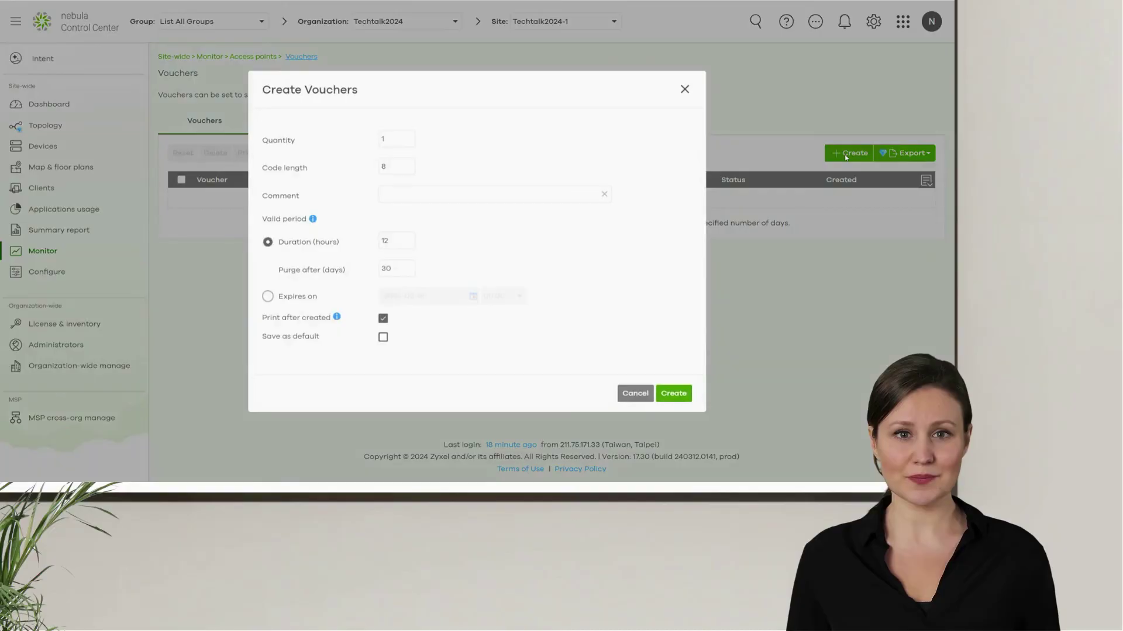
{"action": "left_click", "coordinate": [395, 139]}
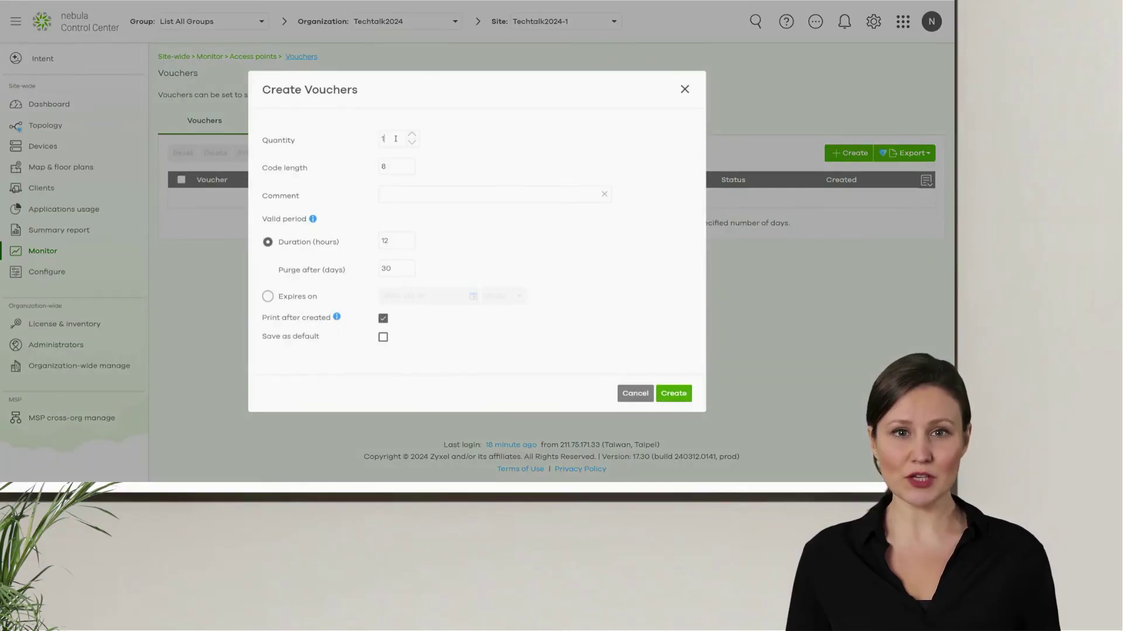
{"action": "type", "text": "0"}
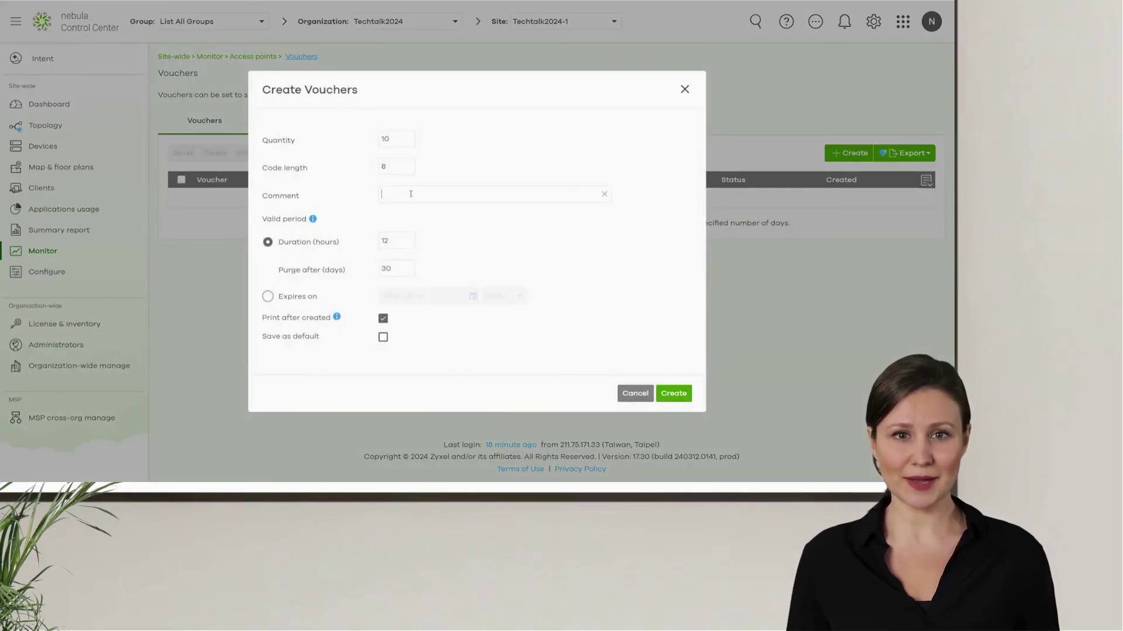
{"action": "type", "text": "Voucher for G"}
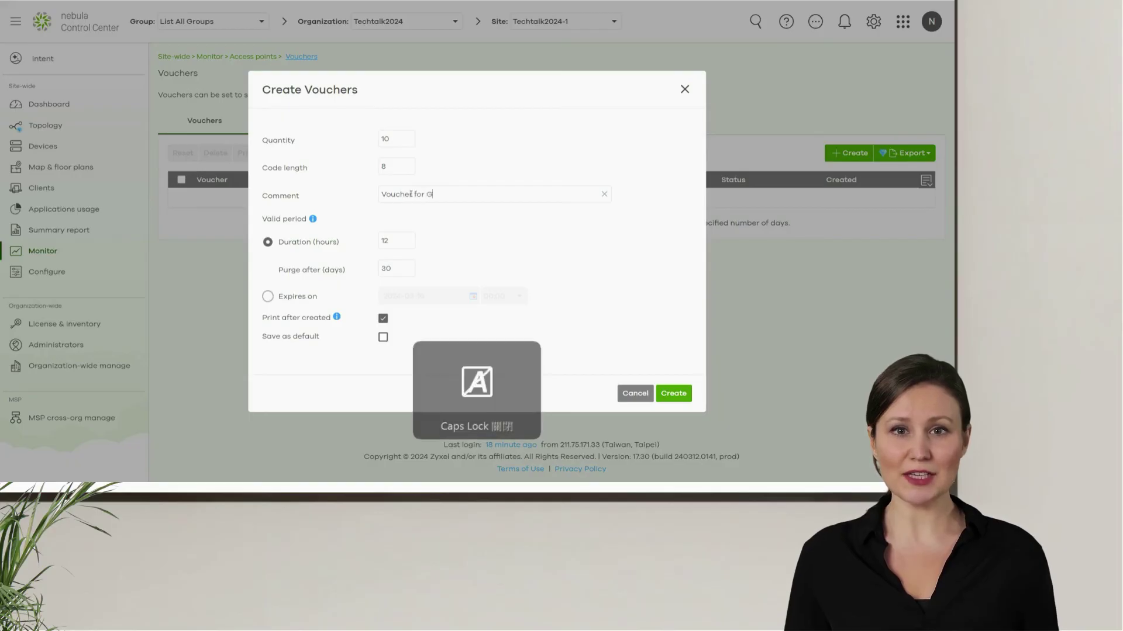
{"action": "type", "text": "uest in Jan"}
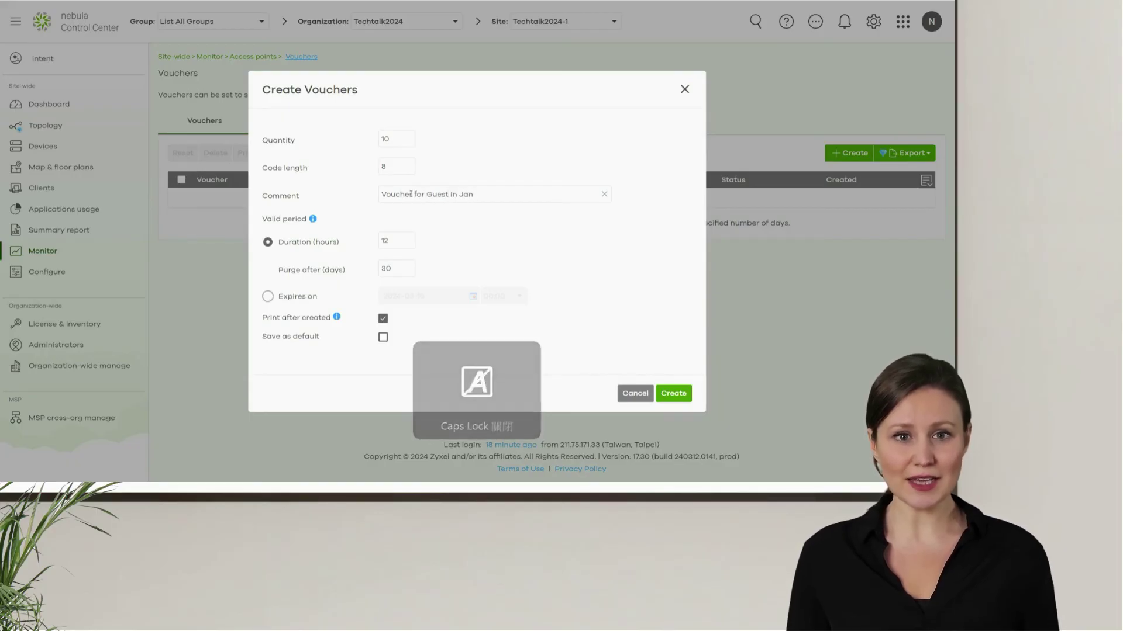
{"action": "type", "text": " 15th"}
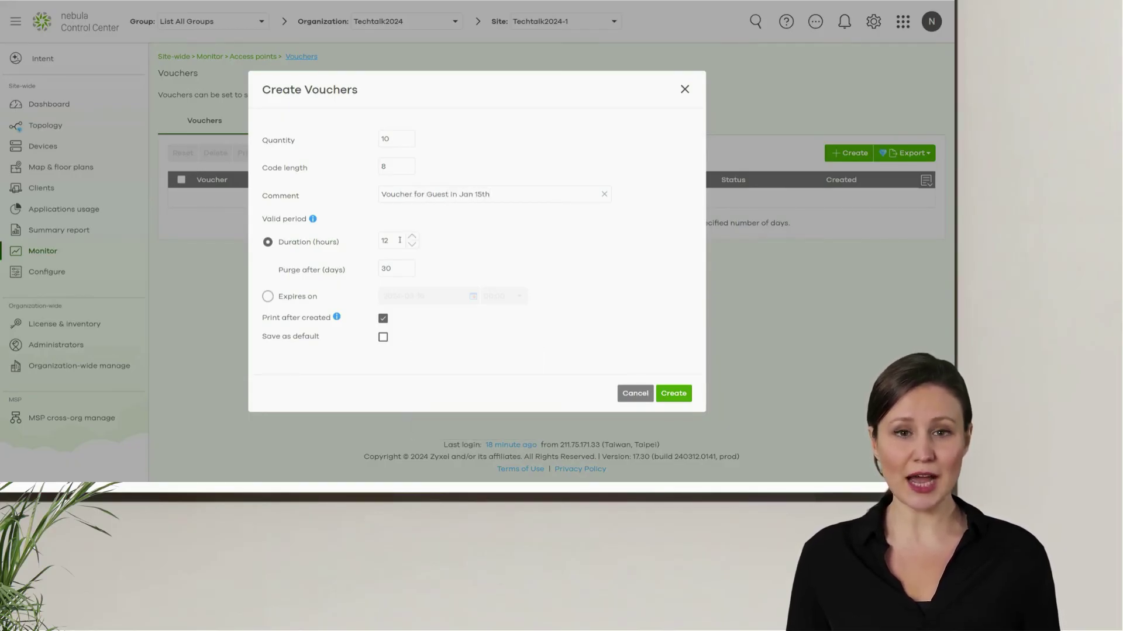
{"action": "left_click_drag", "start_coordinate": [400, 241], "coordinate": [380, 241]}
{"action": "type", "text": "24"}
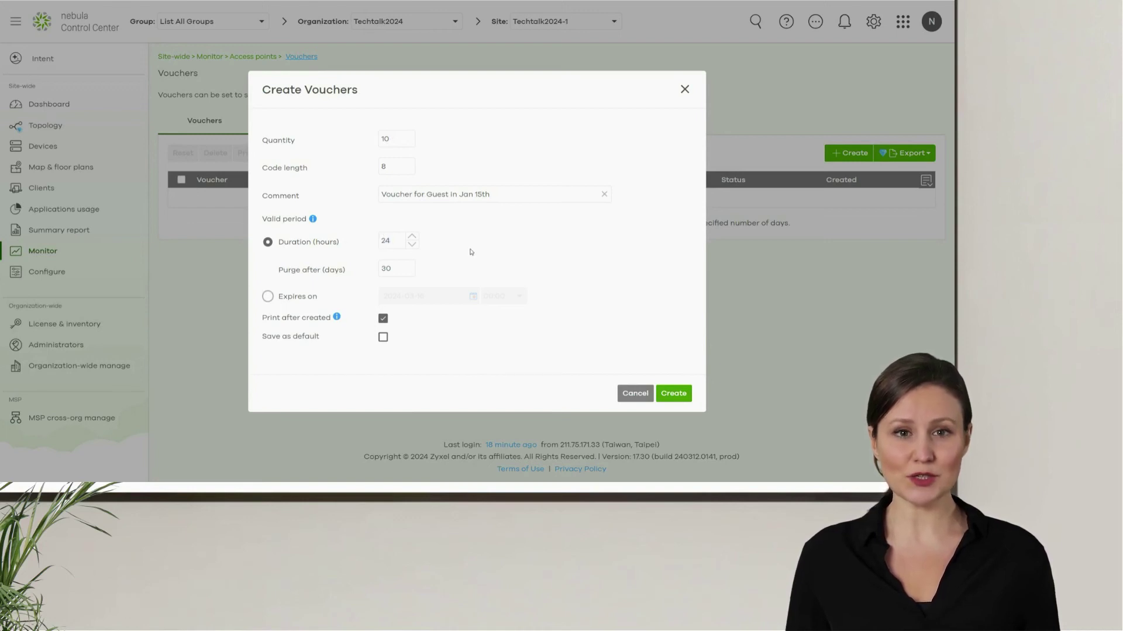
{"action": "left_click", "coordinate": [291, 297]}
{"action": "left_click", "coordinate": [473, 295]}
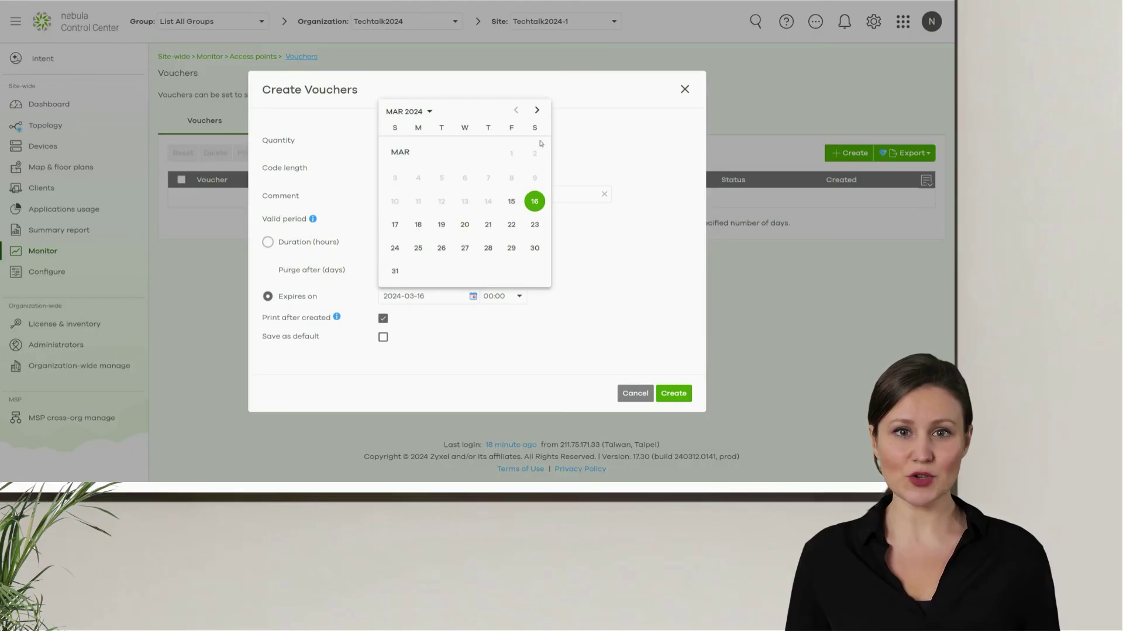
{"action": "left_click", "coordinate": [534, 224]}
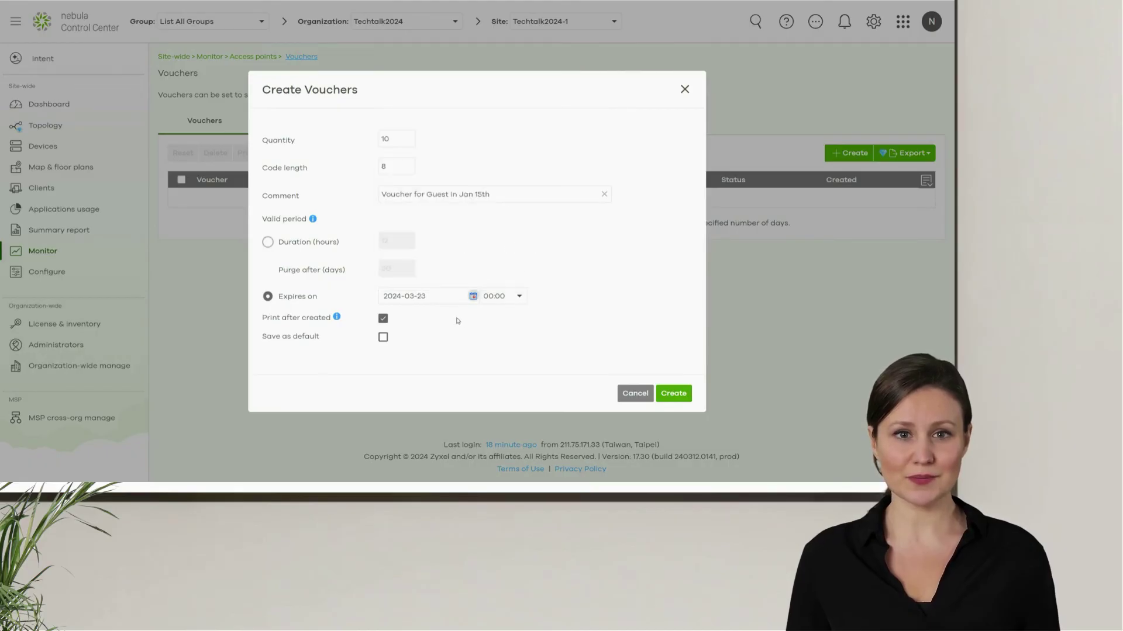
Step: Generate the 10 GuestNetwork vouchers expiring 2024-03-23, print their cards, and save the list
{"action": "left_click", "coordinate": [674, 394]}
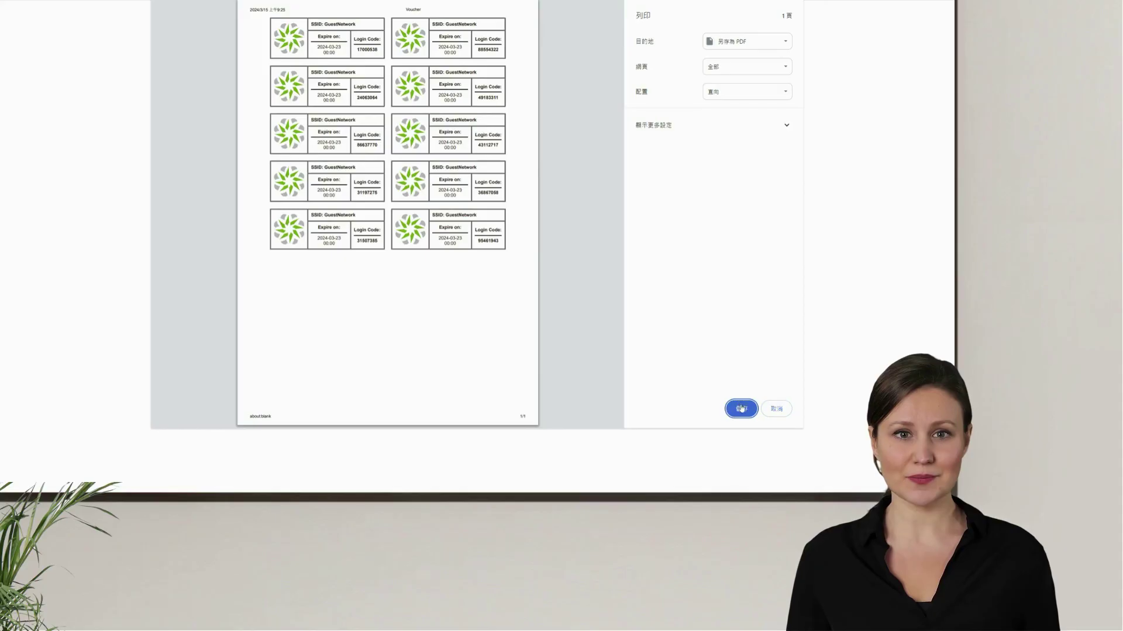
{"action": "left_click", "coordinate": [772, 410]}
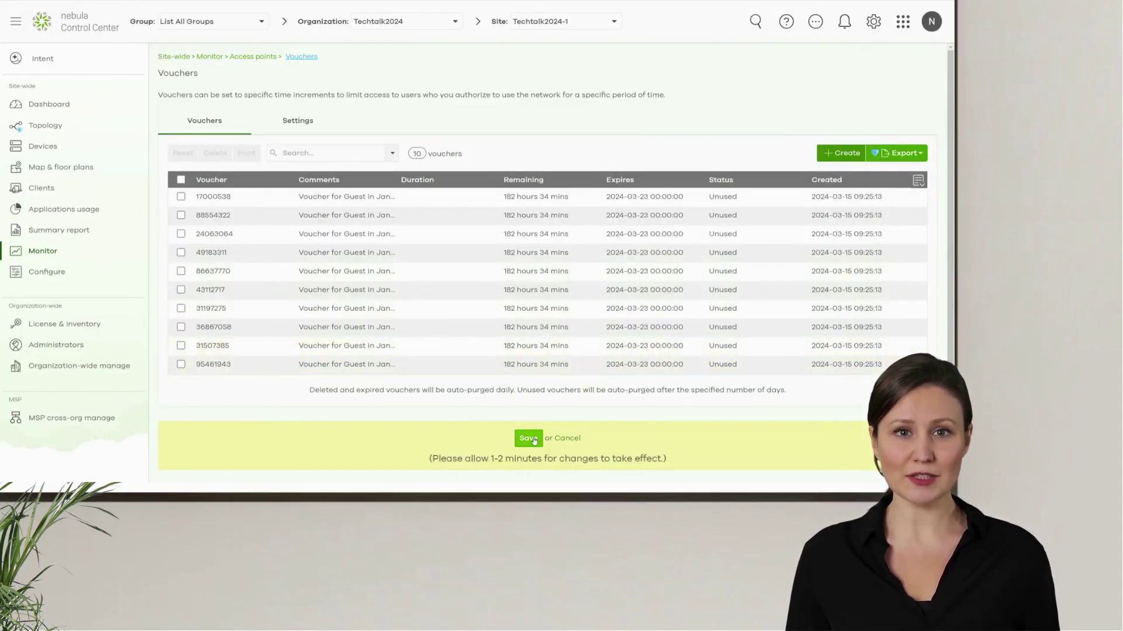
{"action": "left_click", "coordinate": [536, 438]}
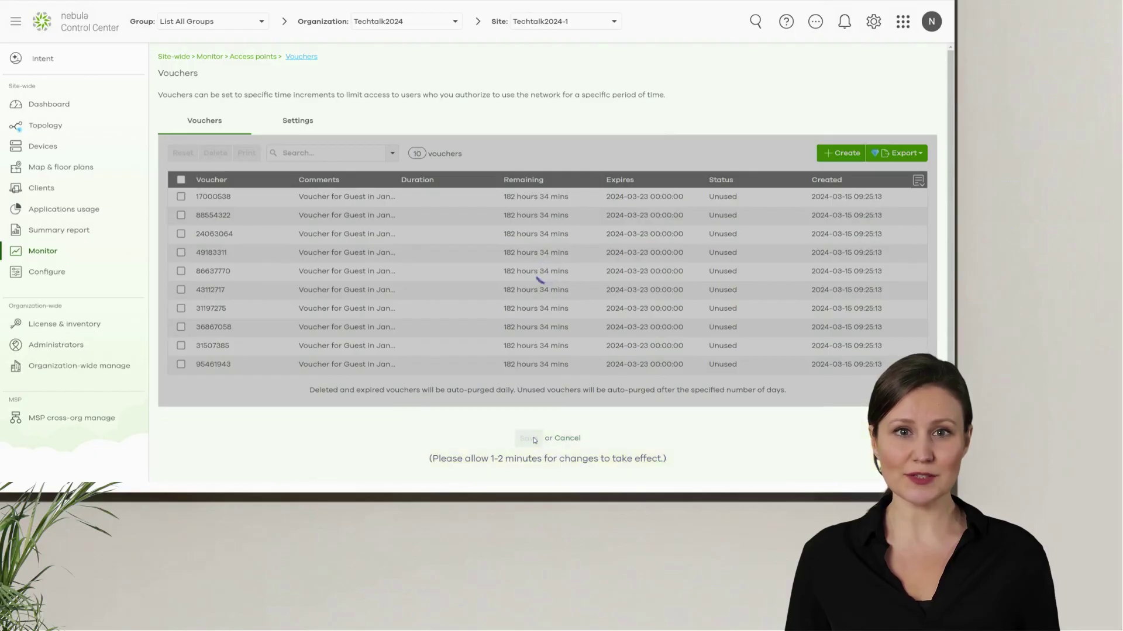